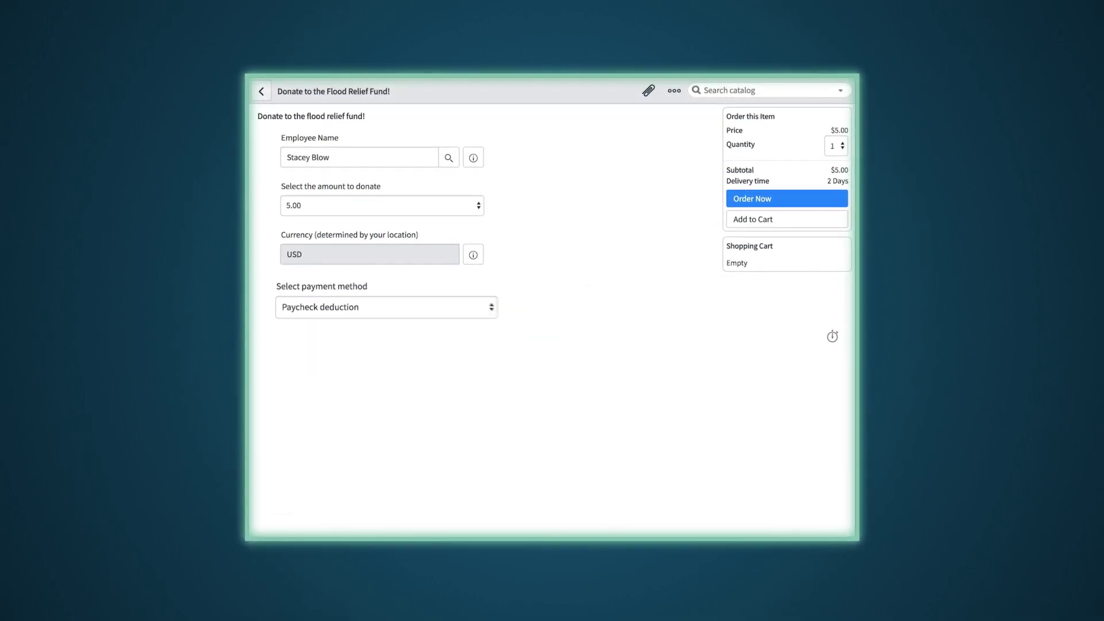
Step: Choose Credit card as the donation payment method
click(479, 300)
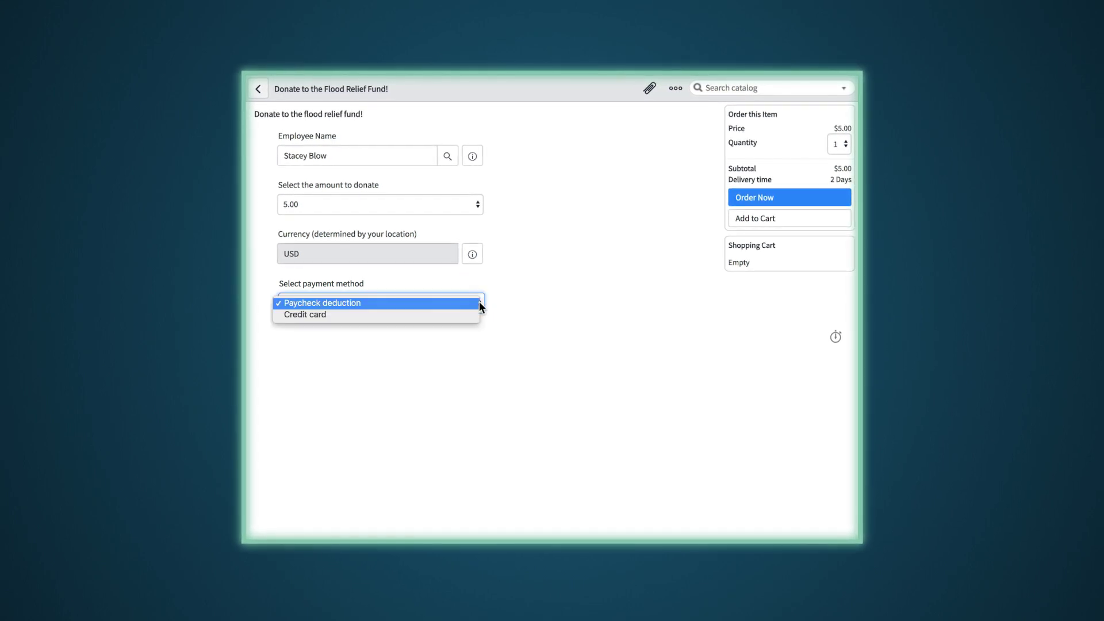
click(446, 316)
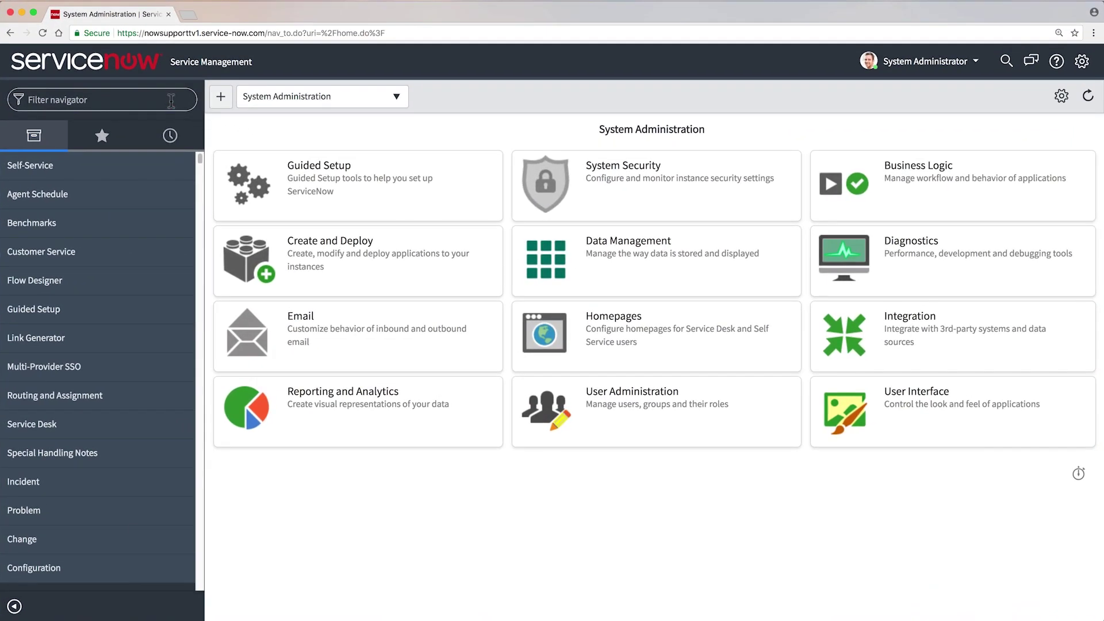
Step: Search Maintain Items for '*fin', open Finishing Services, and preview its order form
click(103, 100)
text(maintain)
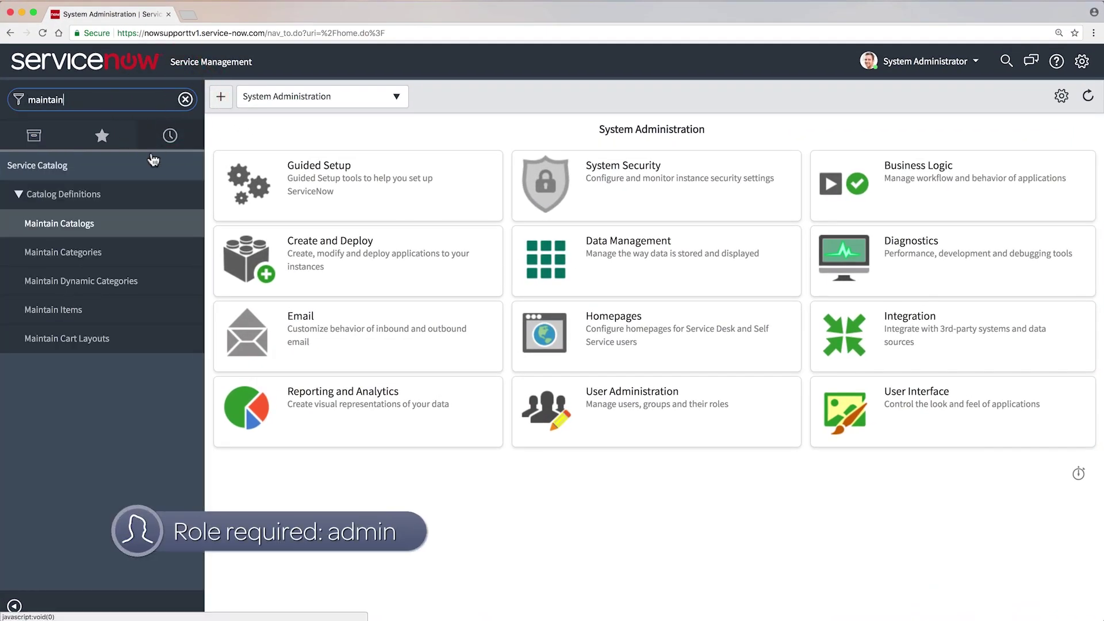
click(52, 309)
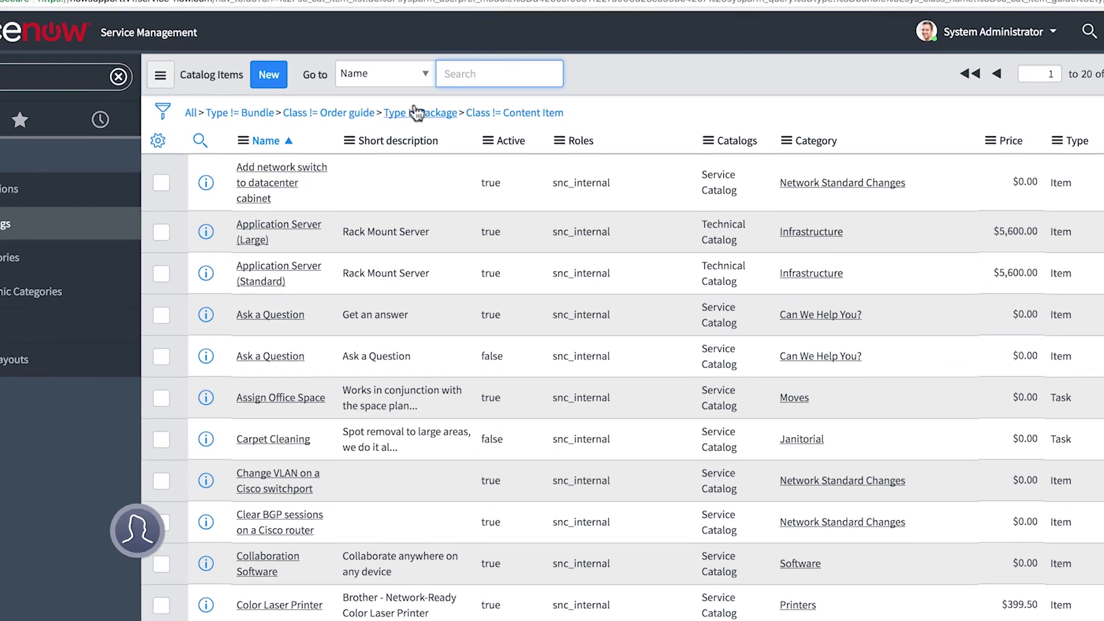
click(507, 94)
text(*f)
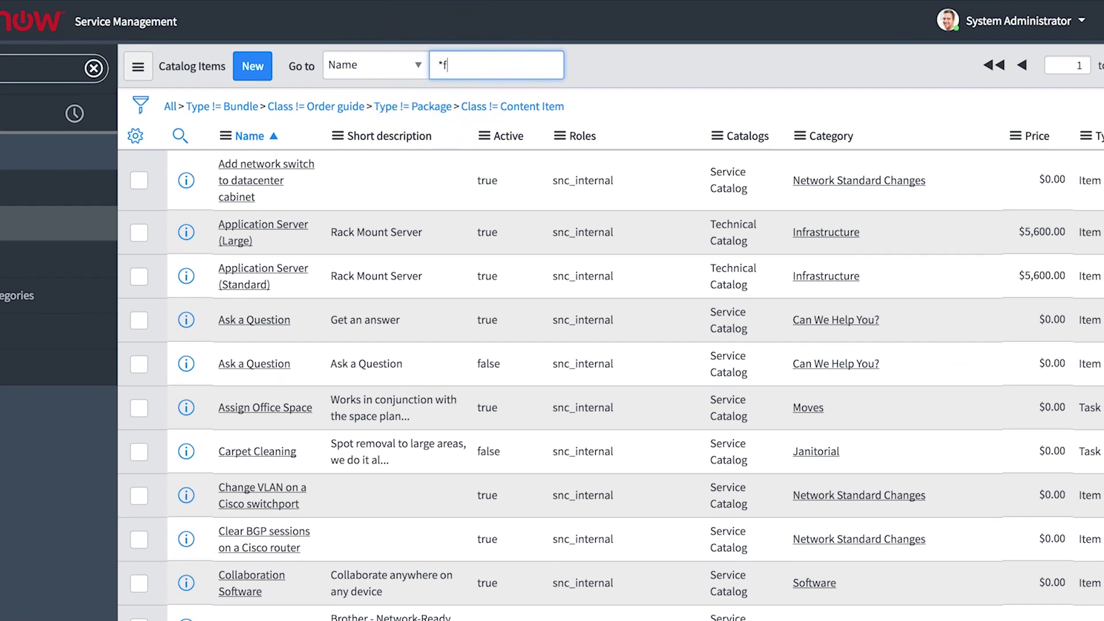
text(in)
key(Return)
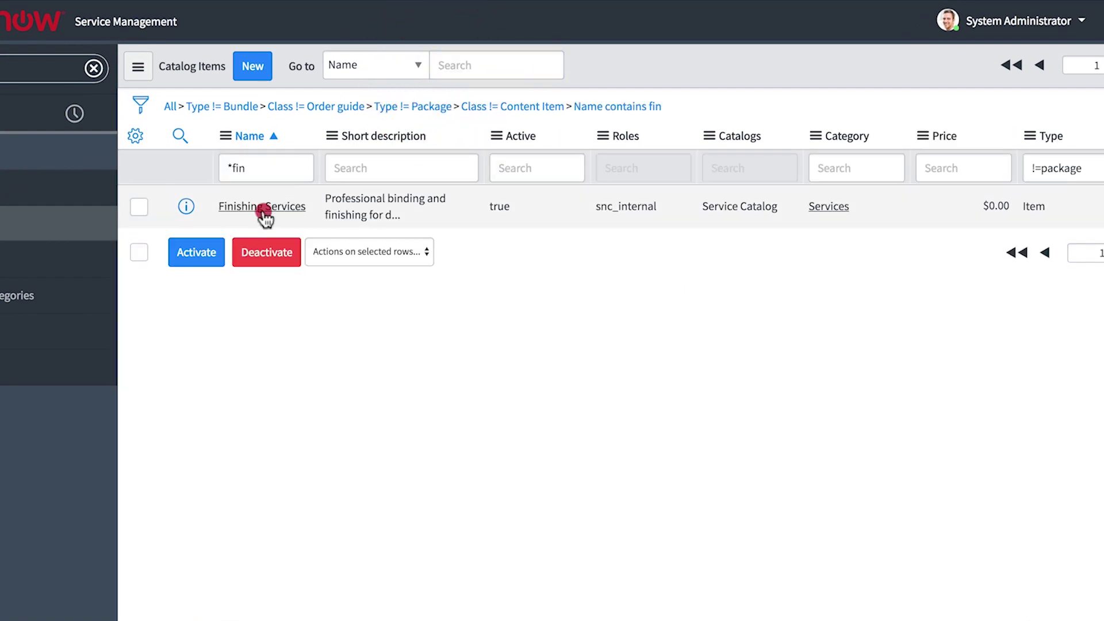
click(262, 206)
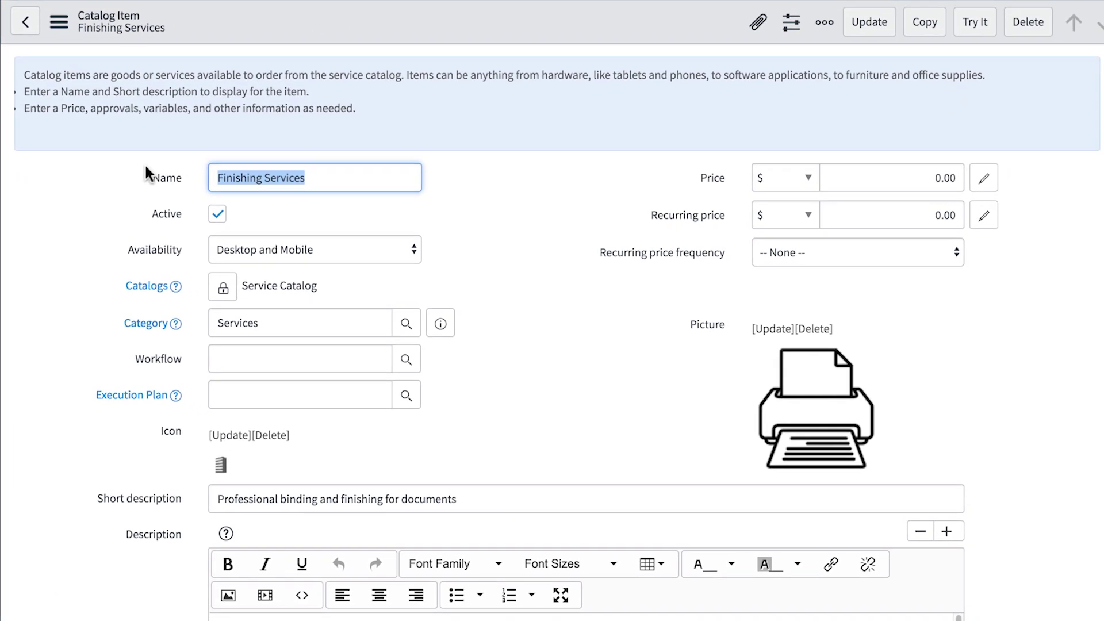
scroll(144, 163, down, 10)
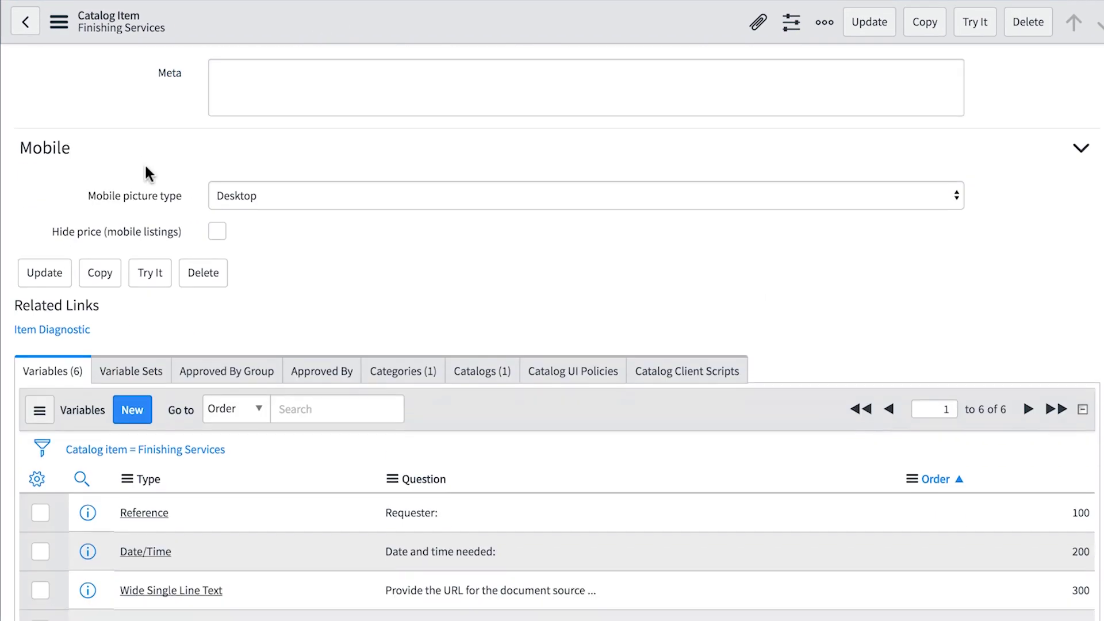
scroll(145, 162, down, 3)
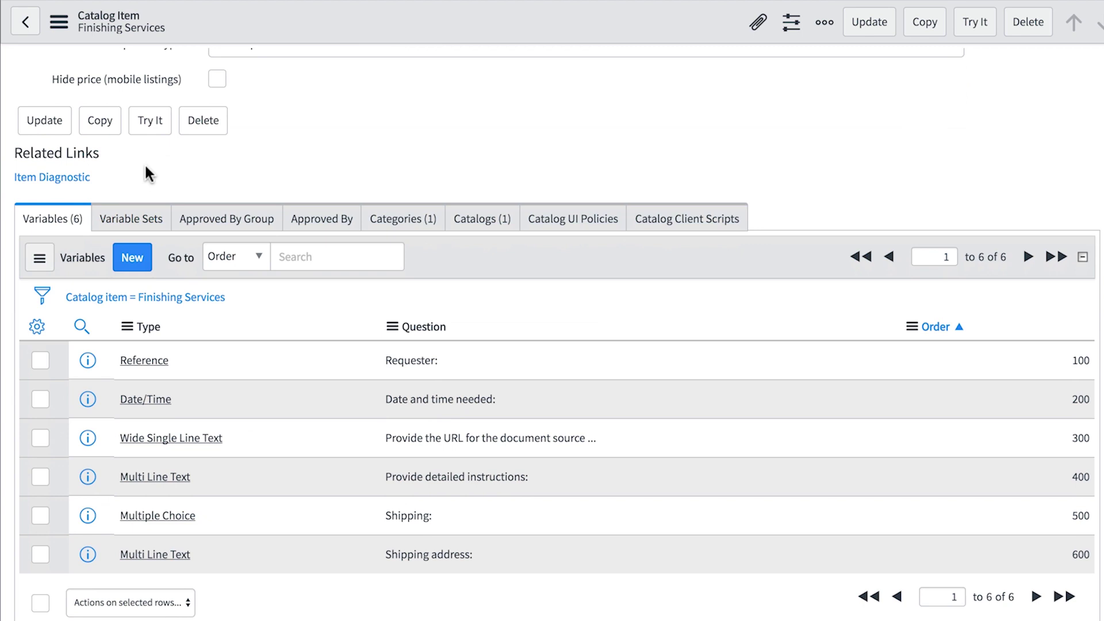
click(978, 20)
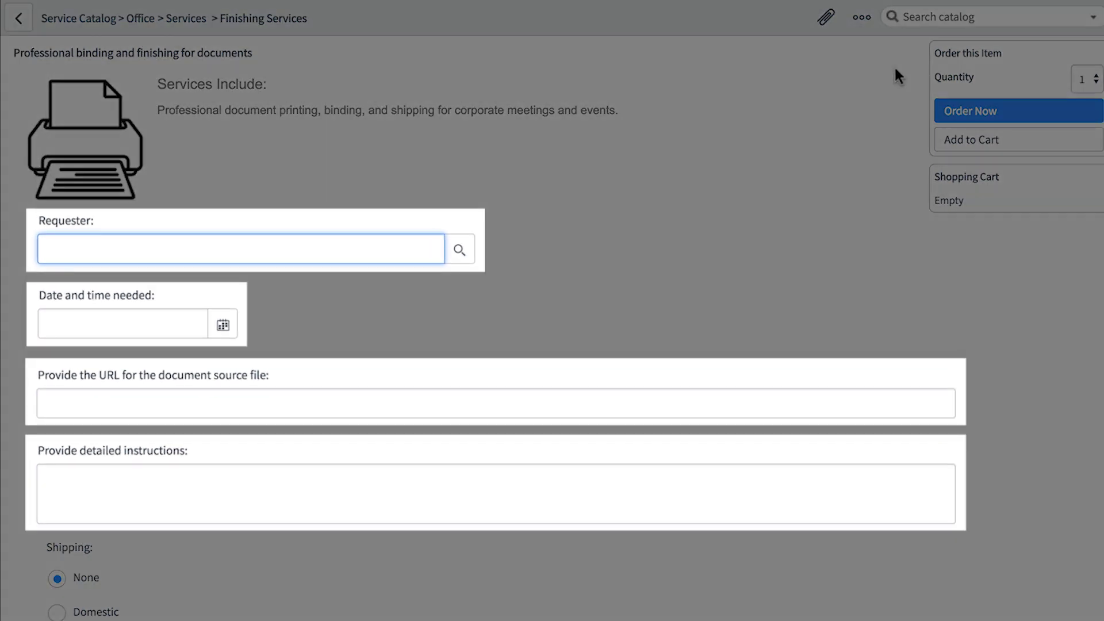
scroll(895, 65, down, 5)
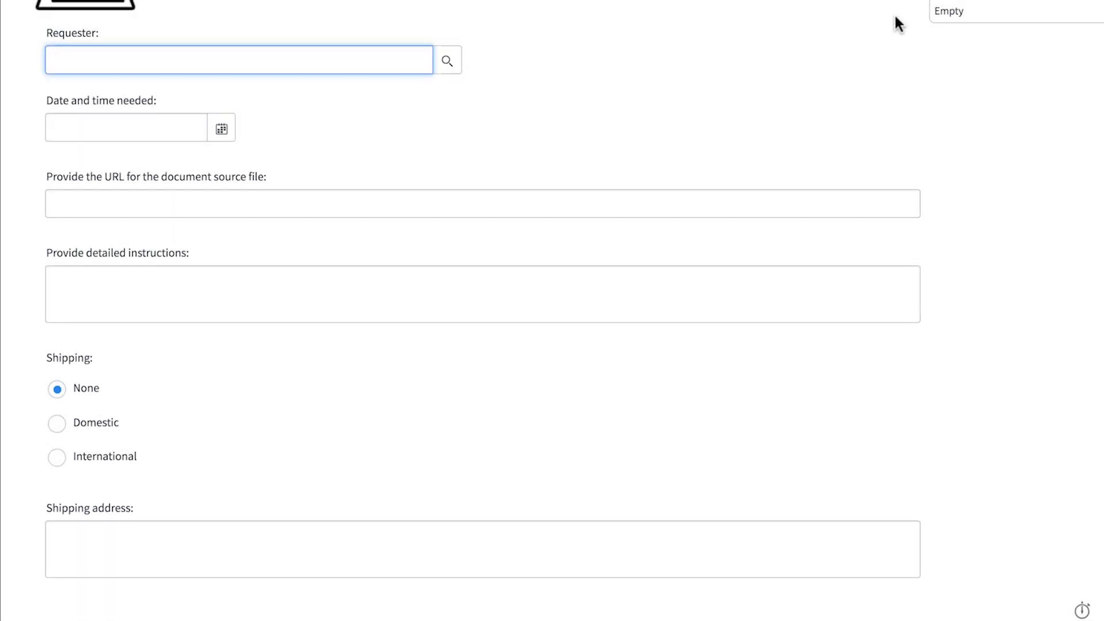
scroll(895, 176, up, 5)
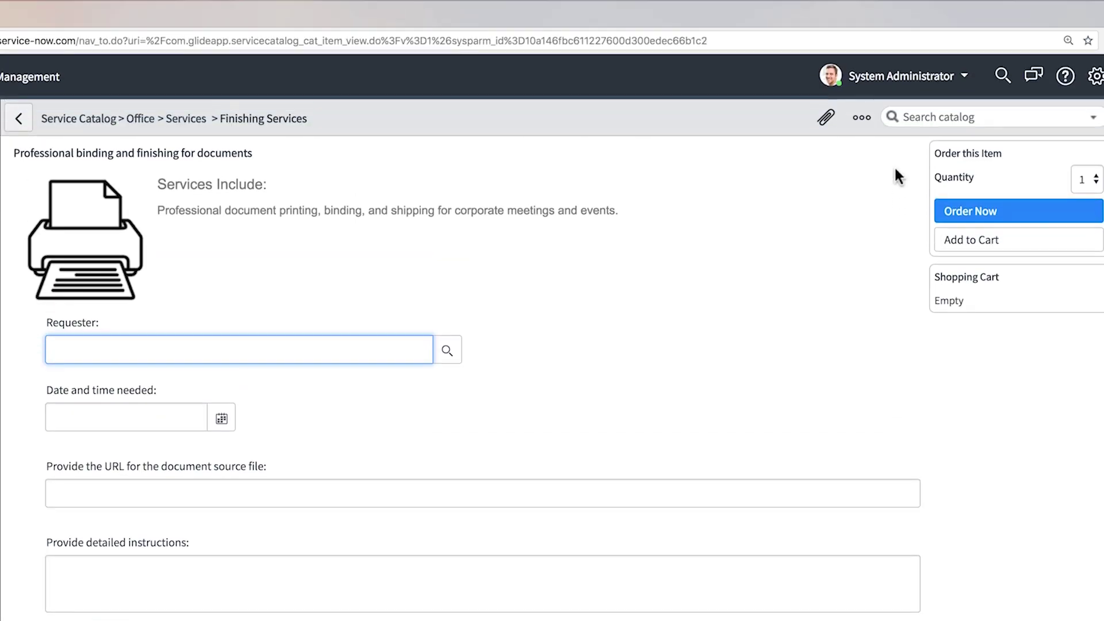
right_click(297, 118)
click(330, 131)
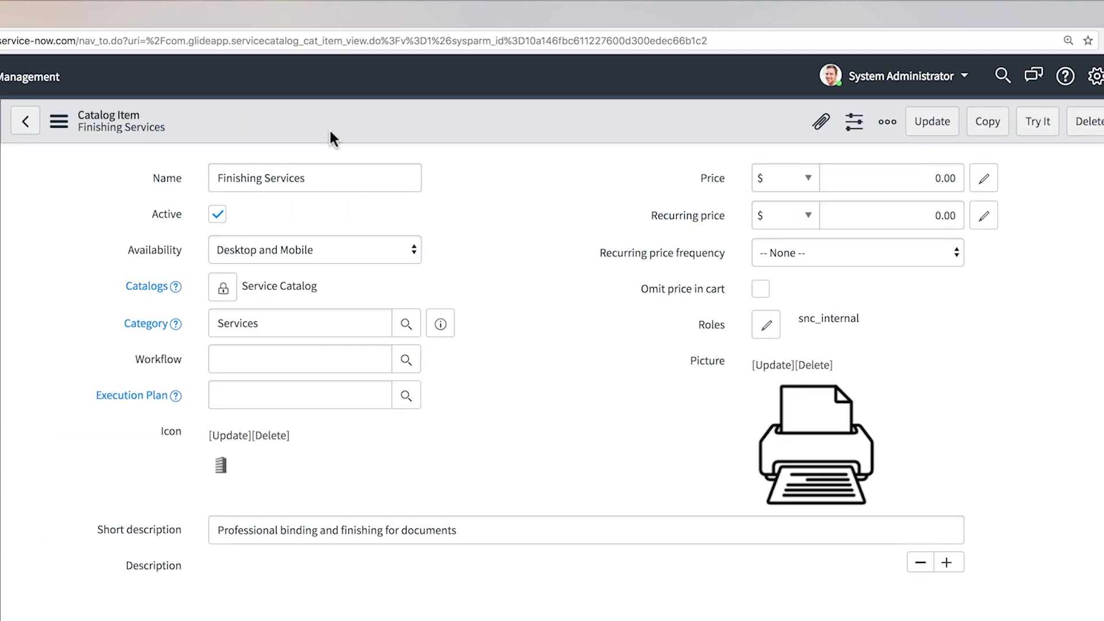
scroll(336, 175, down, 10)
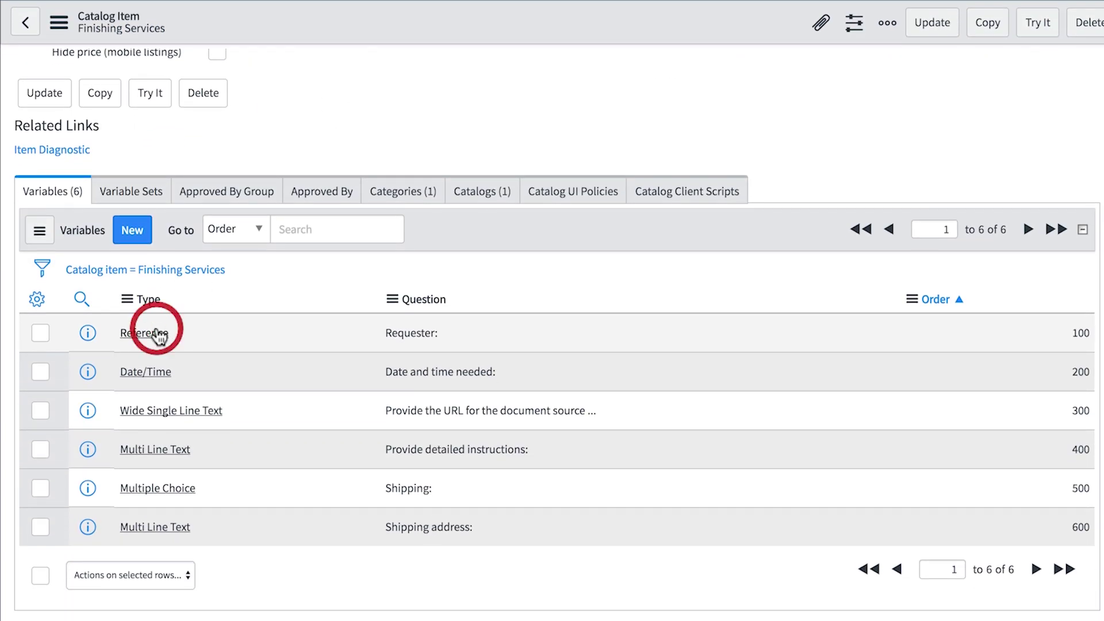
Step: Make the Requester question mandatory, then try ordering to check the required fields
click(156, 333)
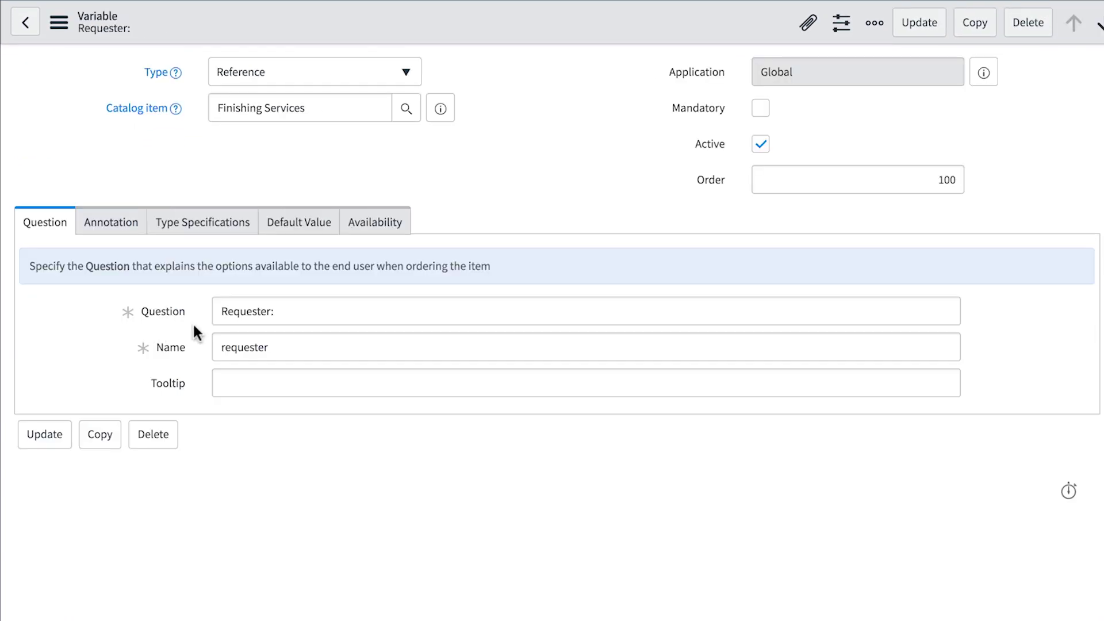
click(760, 108)
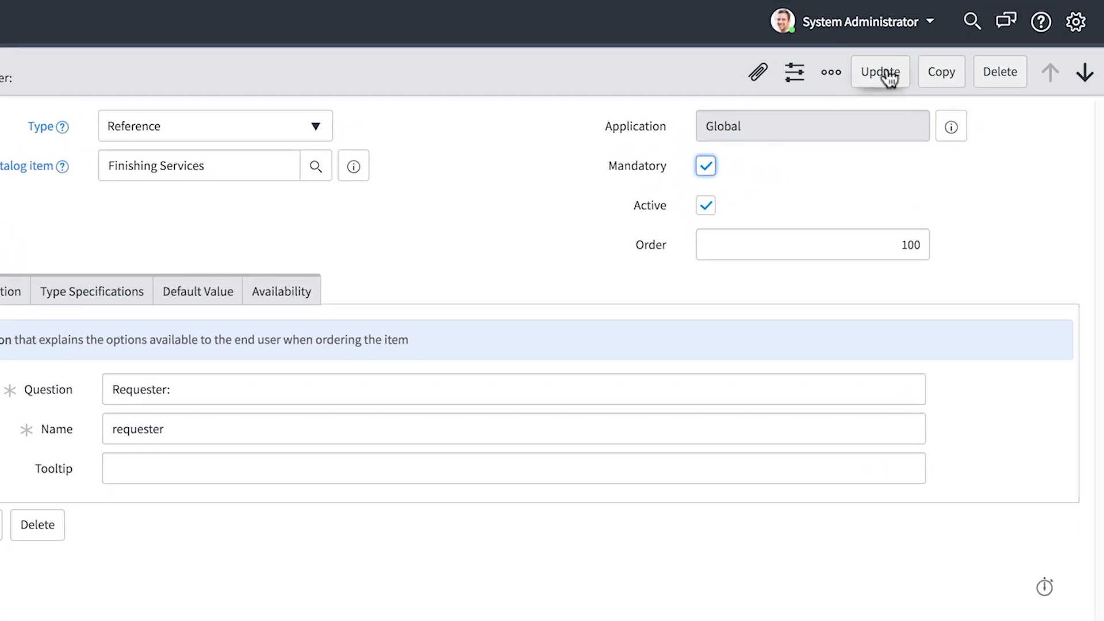
click(883, 74)
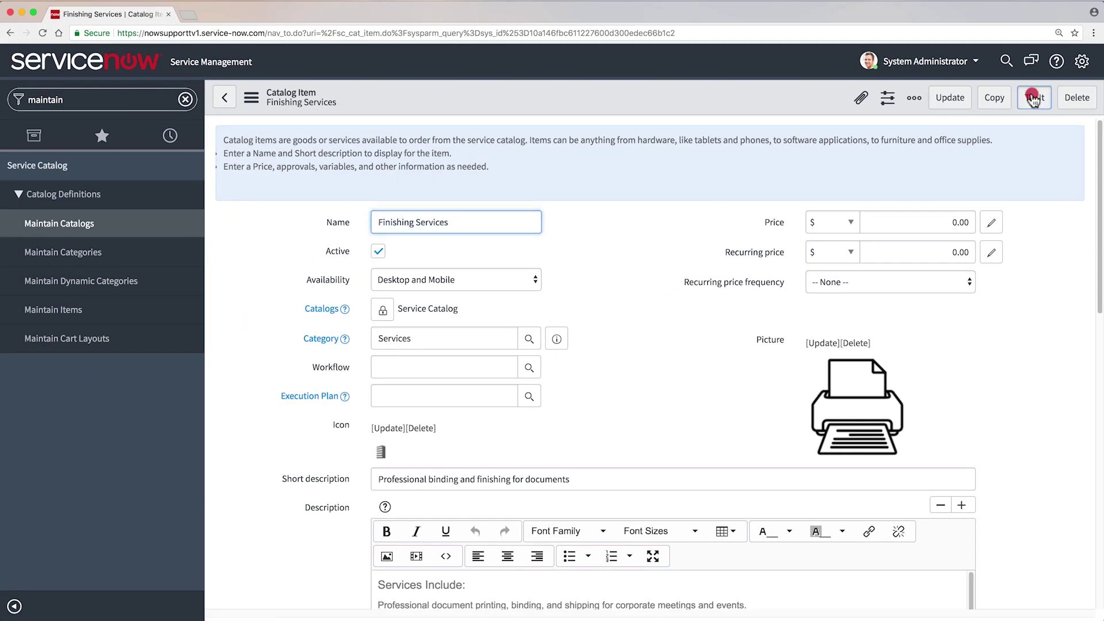
click(1035, 97)
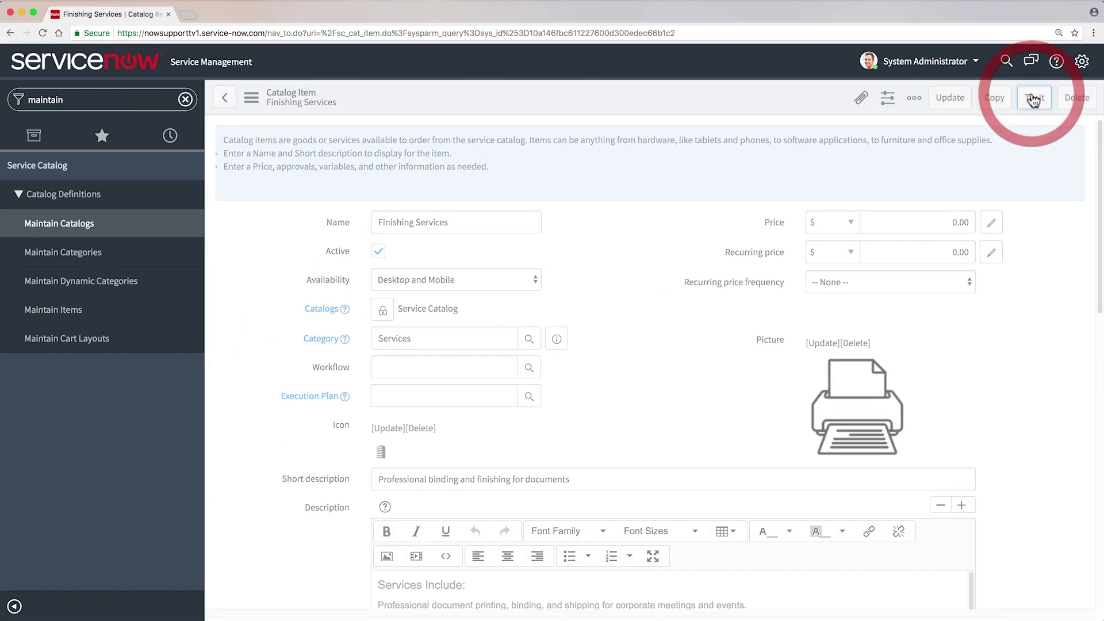
click(1021, 168)
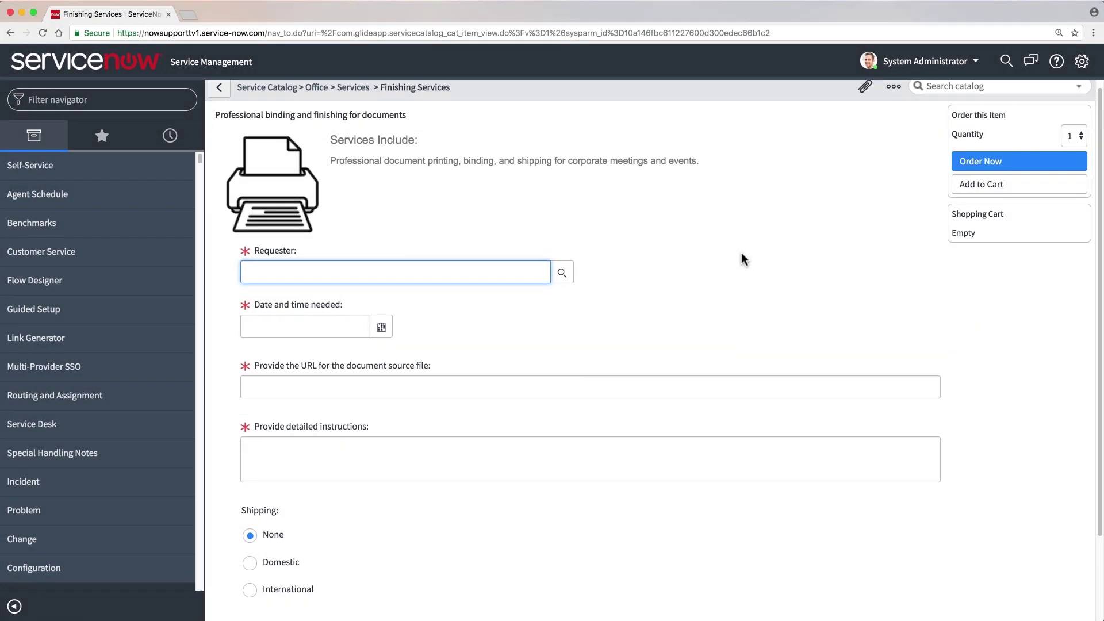
scroll(741, 253, down, 3)
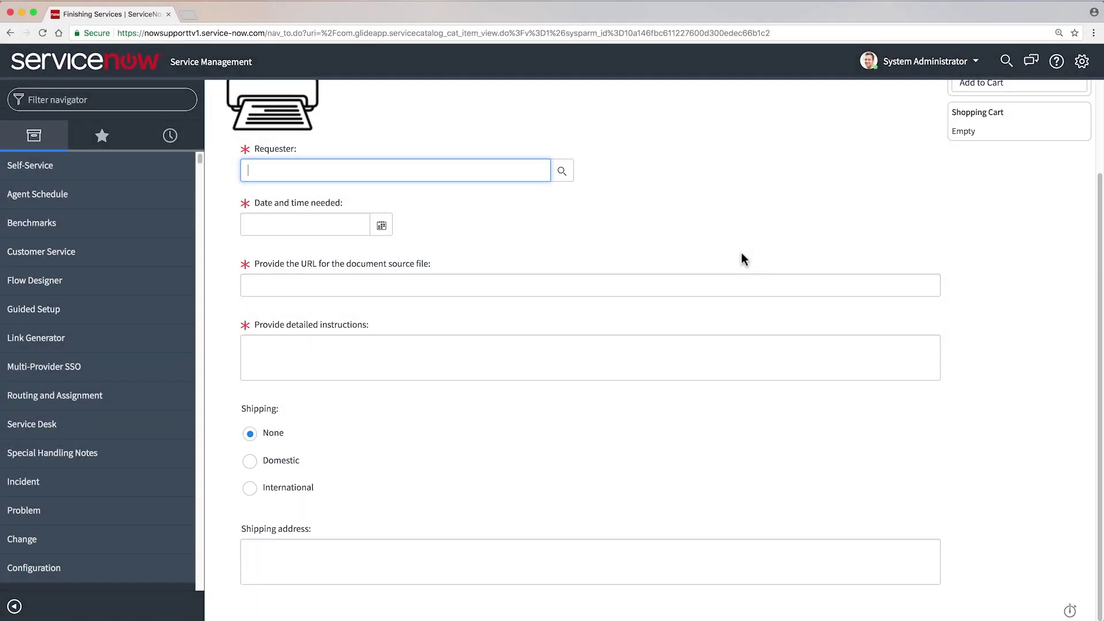
Step: Create a new catalog UI policy for the Finishing Services catalog item and begin its short description
click(103, 100)
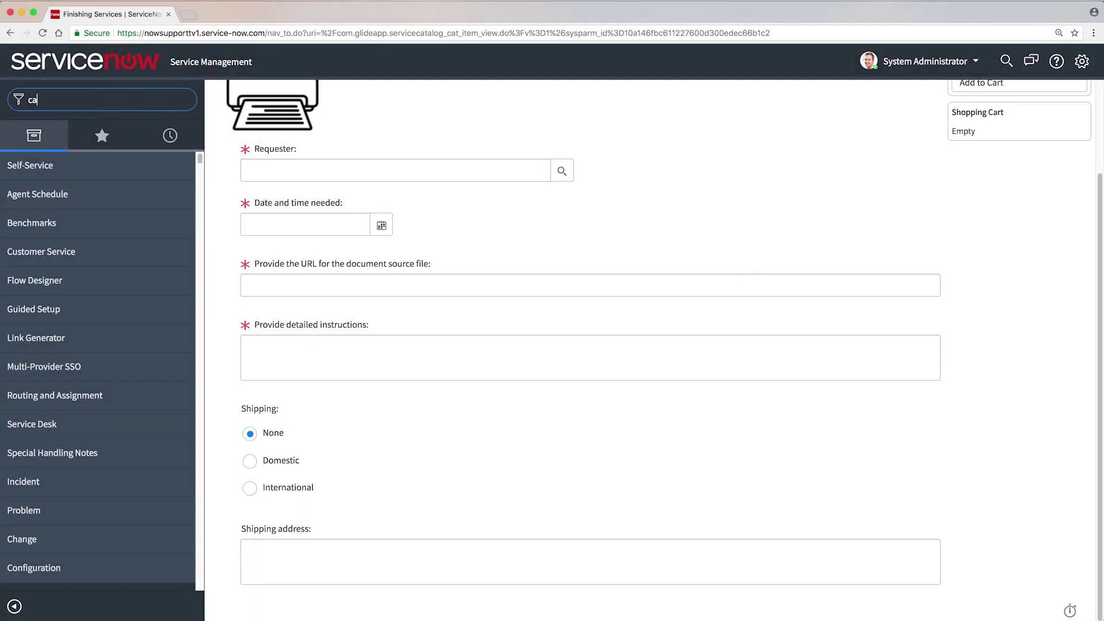
text(catalog ui)
click(61, 223)
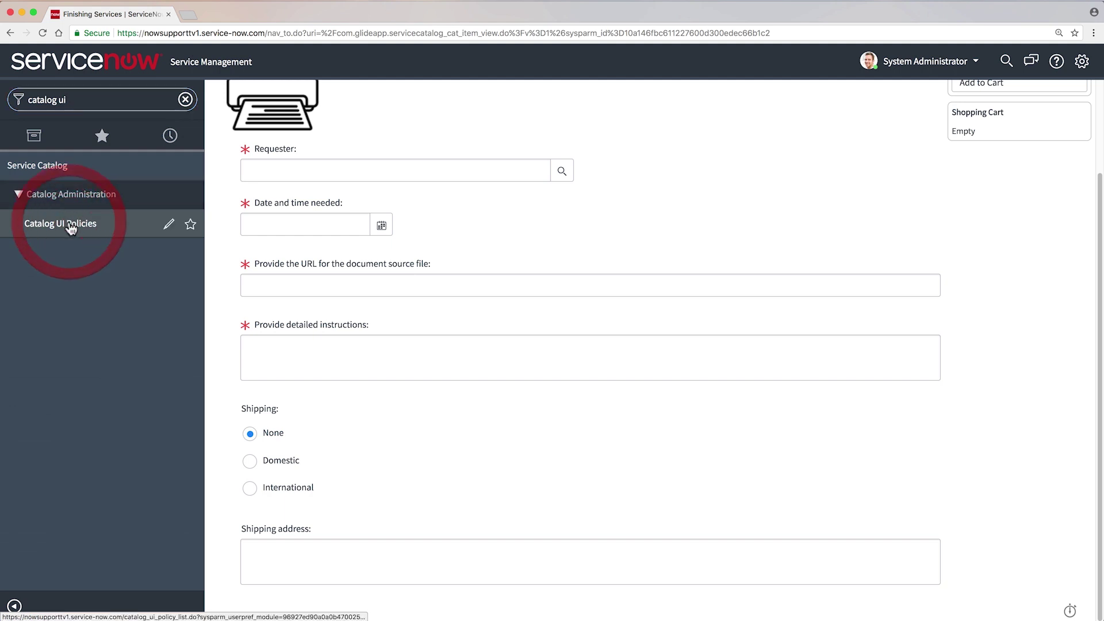
click(331, 97)
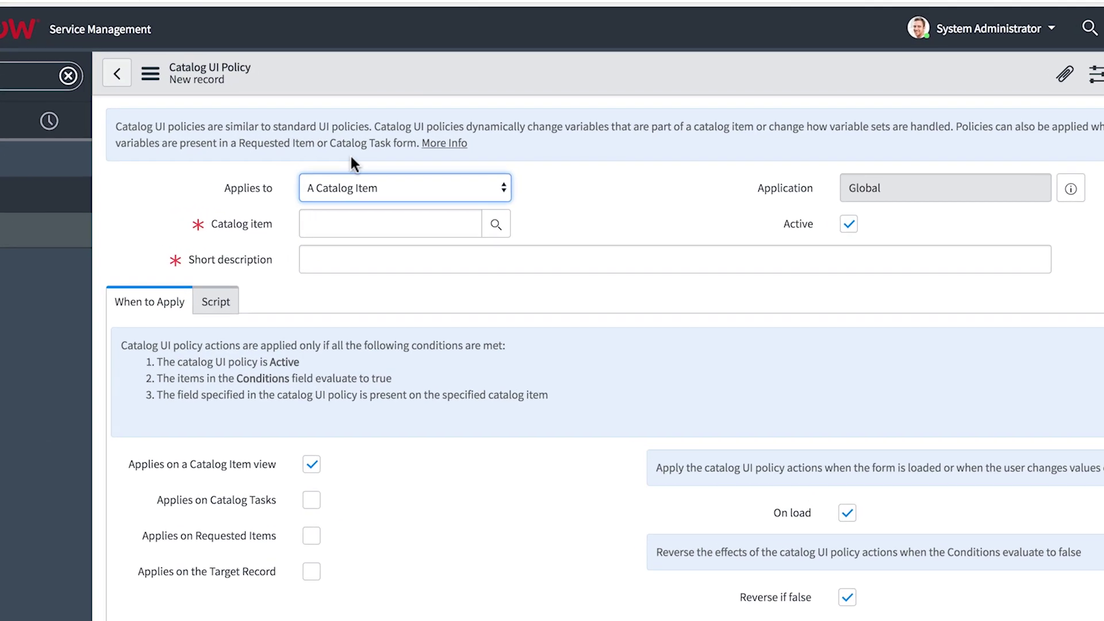
click(455, 189)
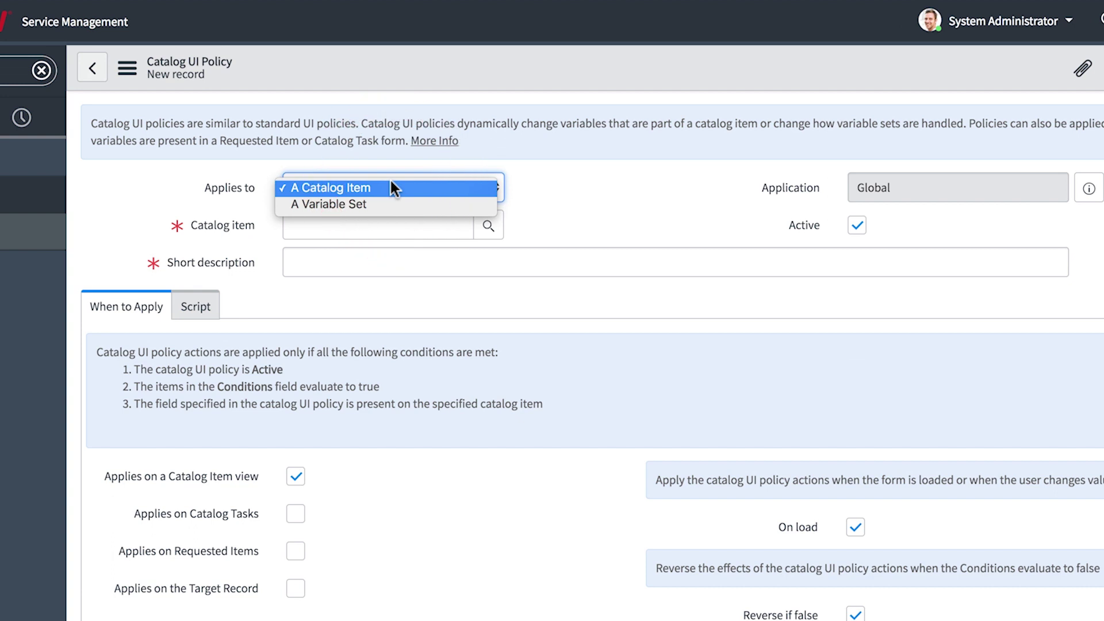
click(390, 187)
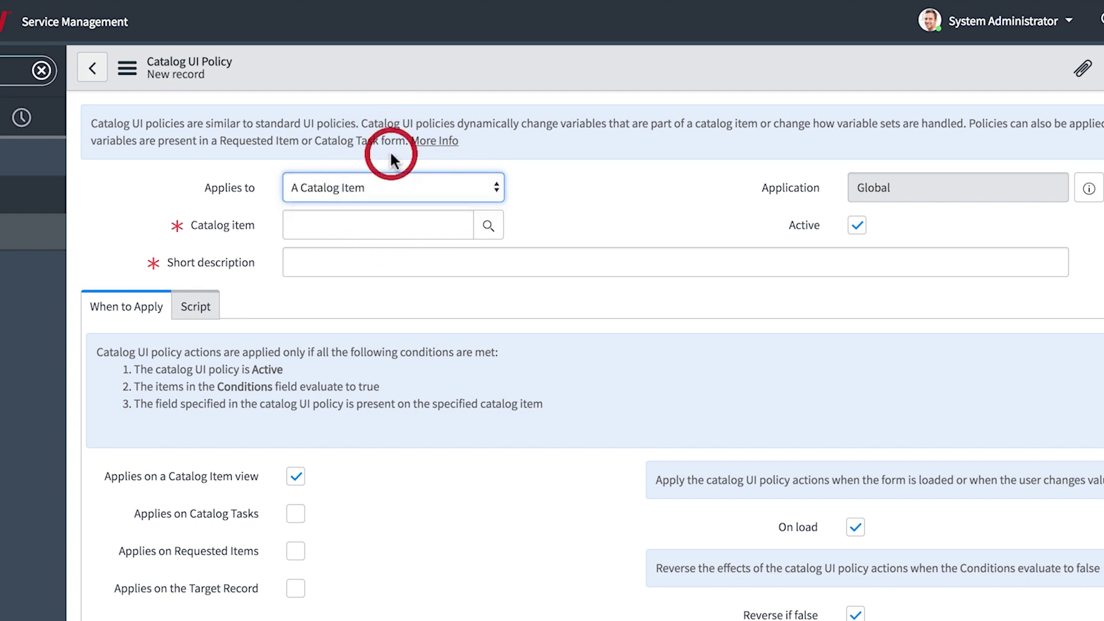
click(360, 227)
text(fin)
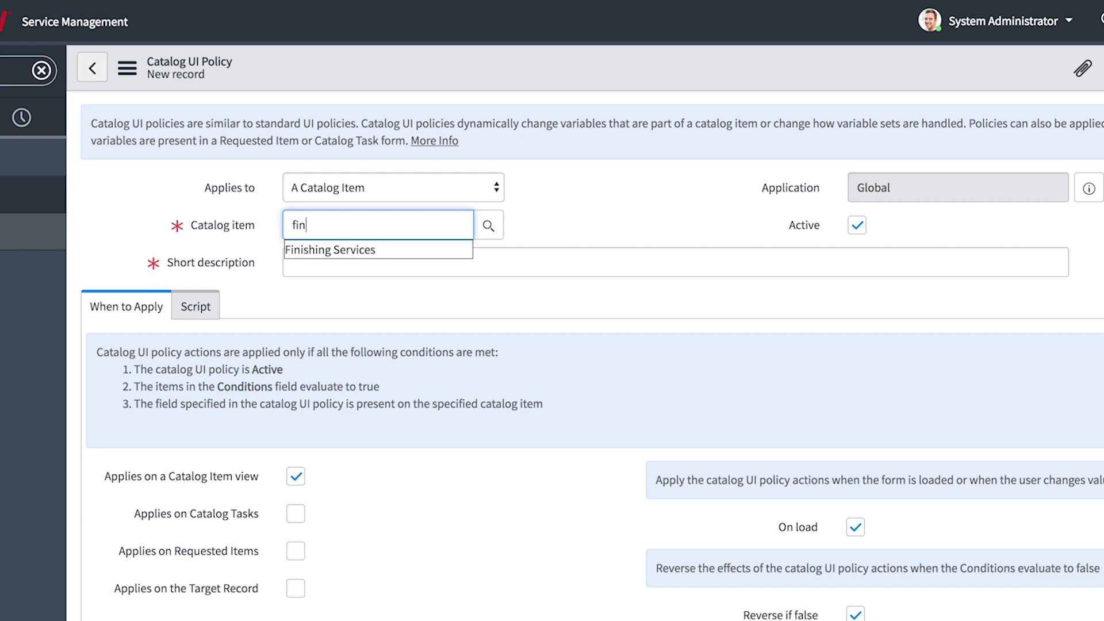
key(Down)
key(Return)
click(350, 261)
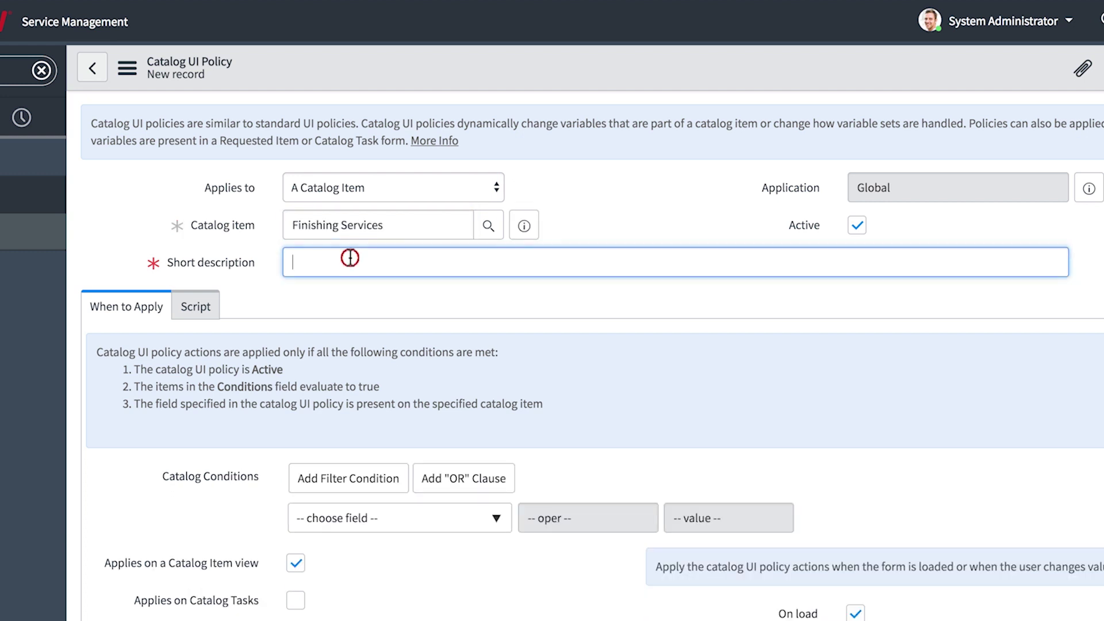
text(Make shipping address mandatory if Shipping value is Domestic or International)
scroll(553, 388, down, 2)
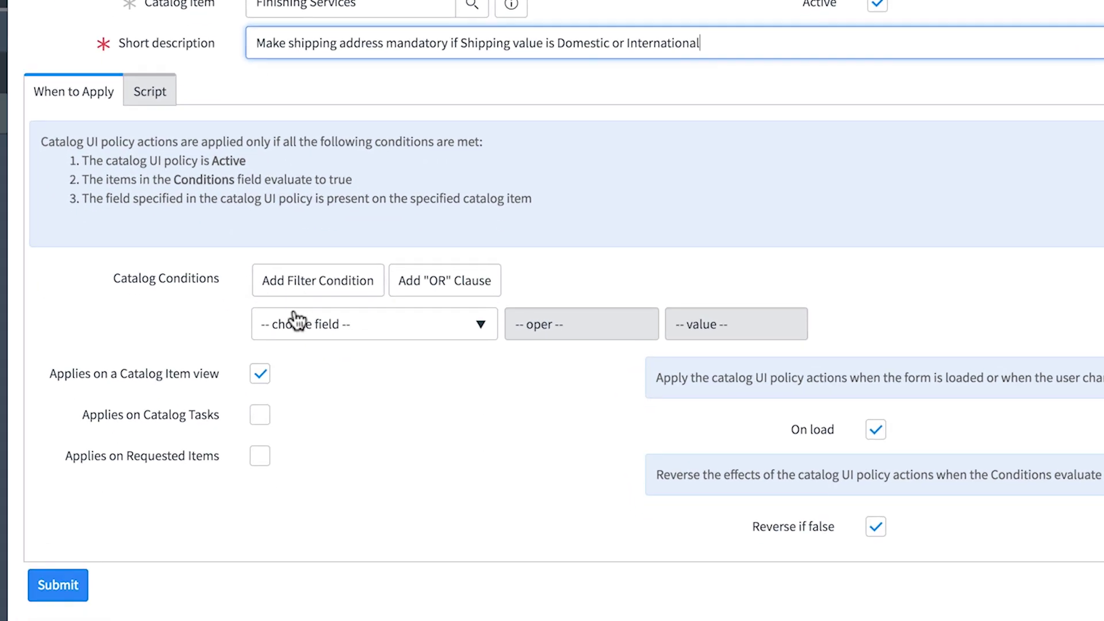
Step: Set the policy conditions to shipping is Domestic OR shipping is International
click(288, 293)
click(290, 492)
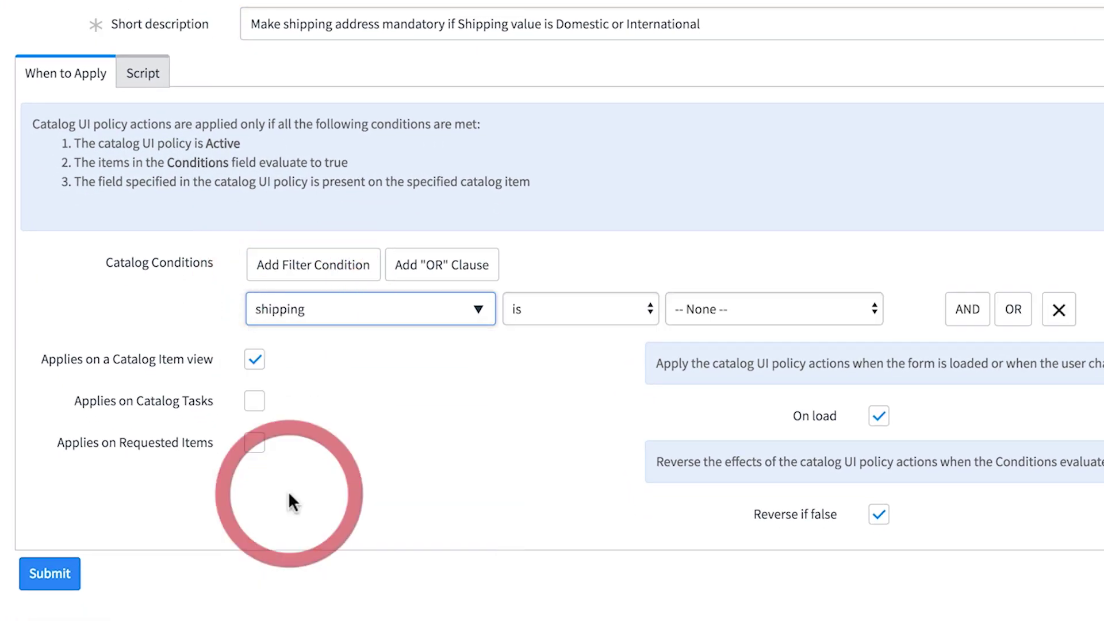
click(684, 312)
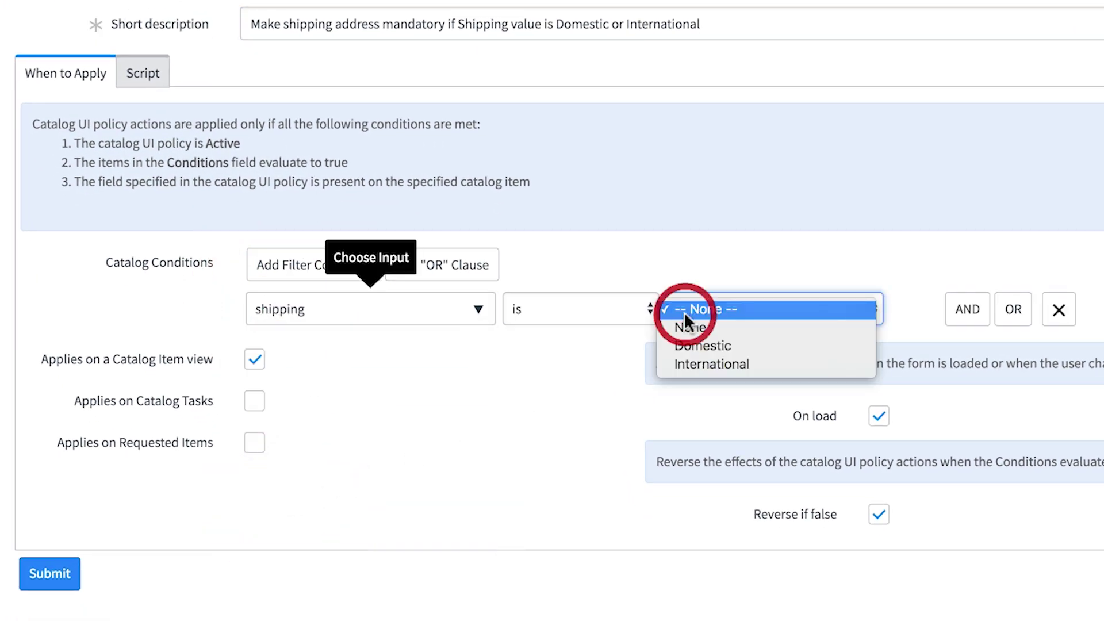
click(685, 343)
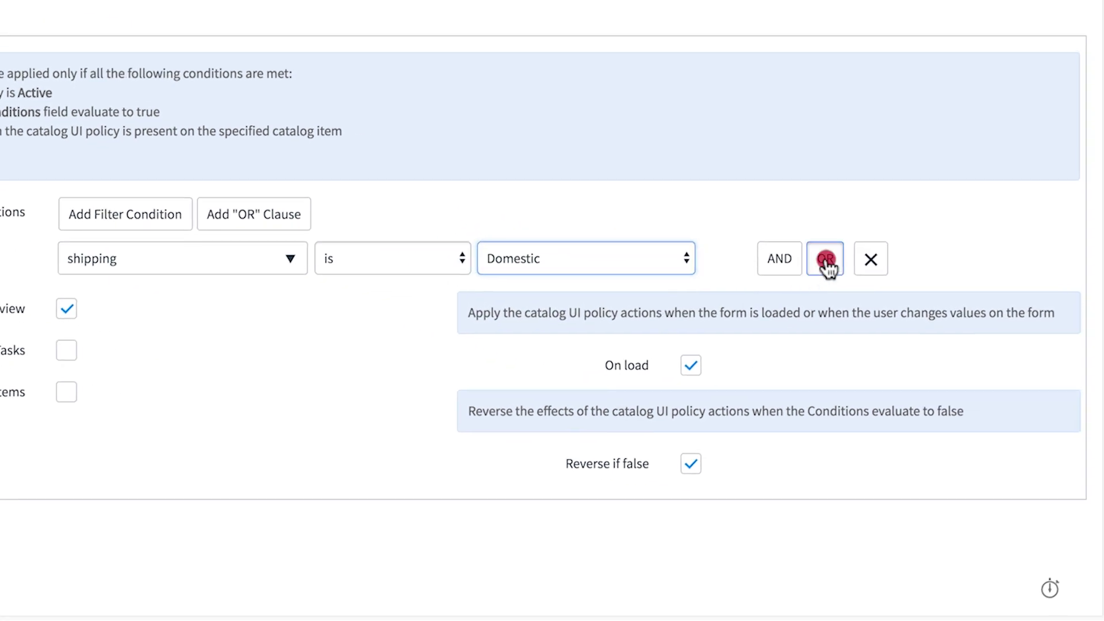
click(1013, 310)
click(697, 303)
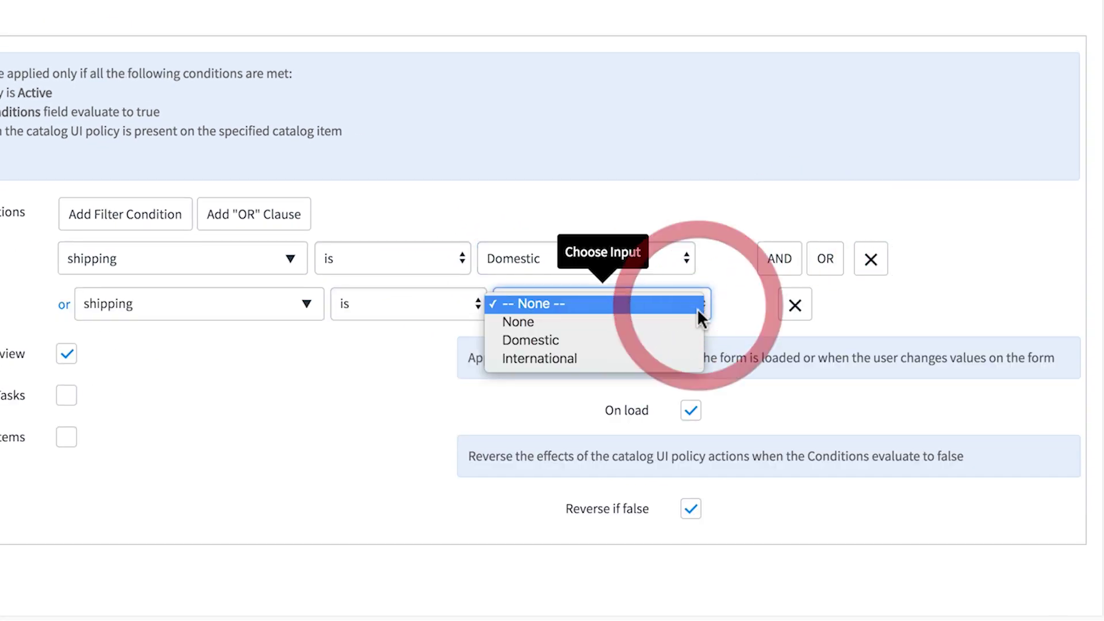
click(684, 358)
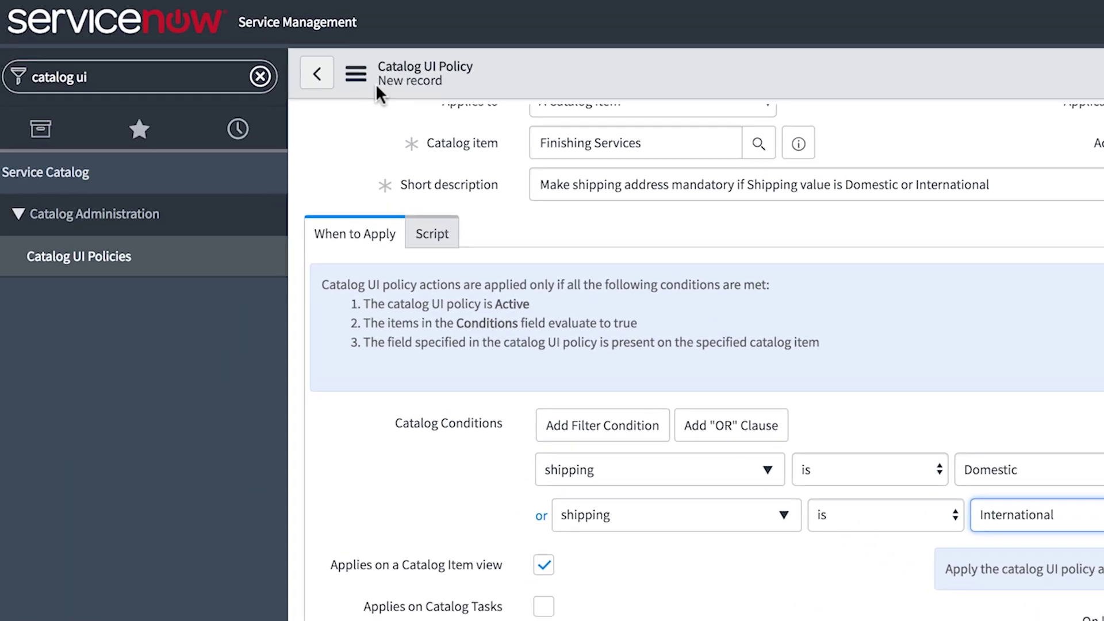
Step: Save the policy and submit a new action setting shipping_address Mandatory to True
click(363, 77)
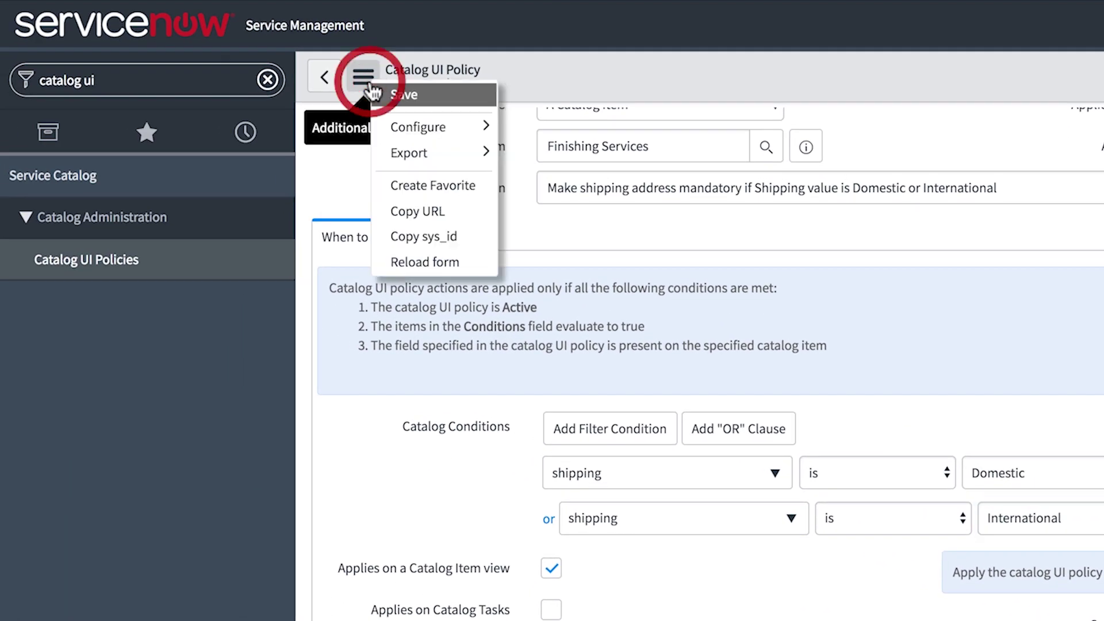
click(397, 90)
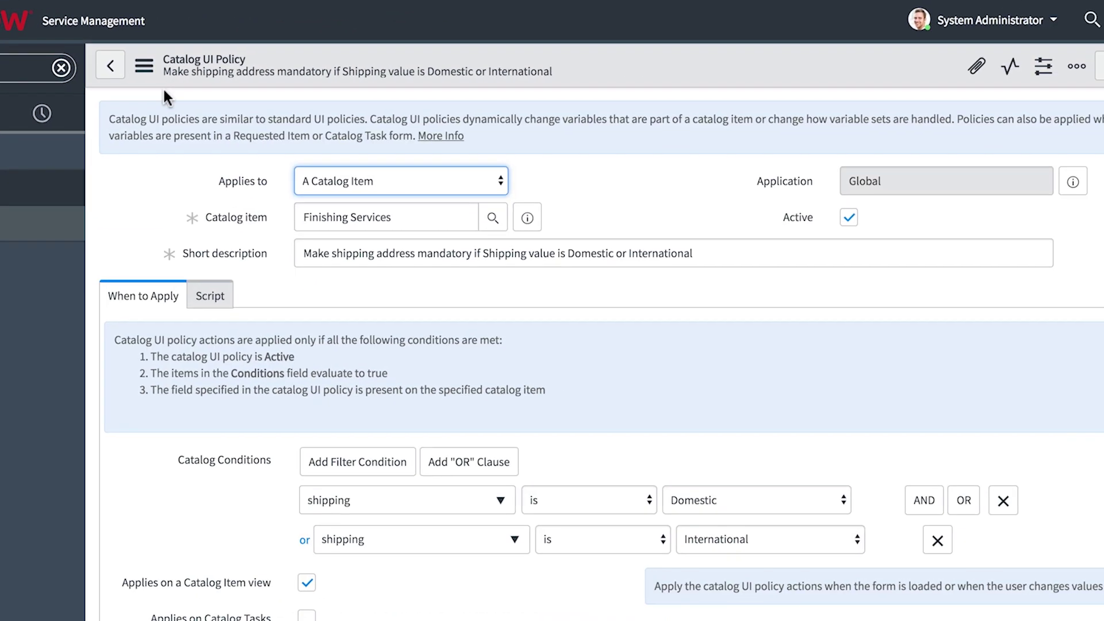
scroll(101, 104, down, 5)
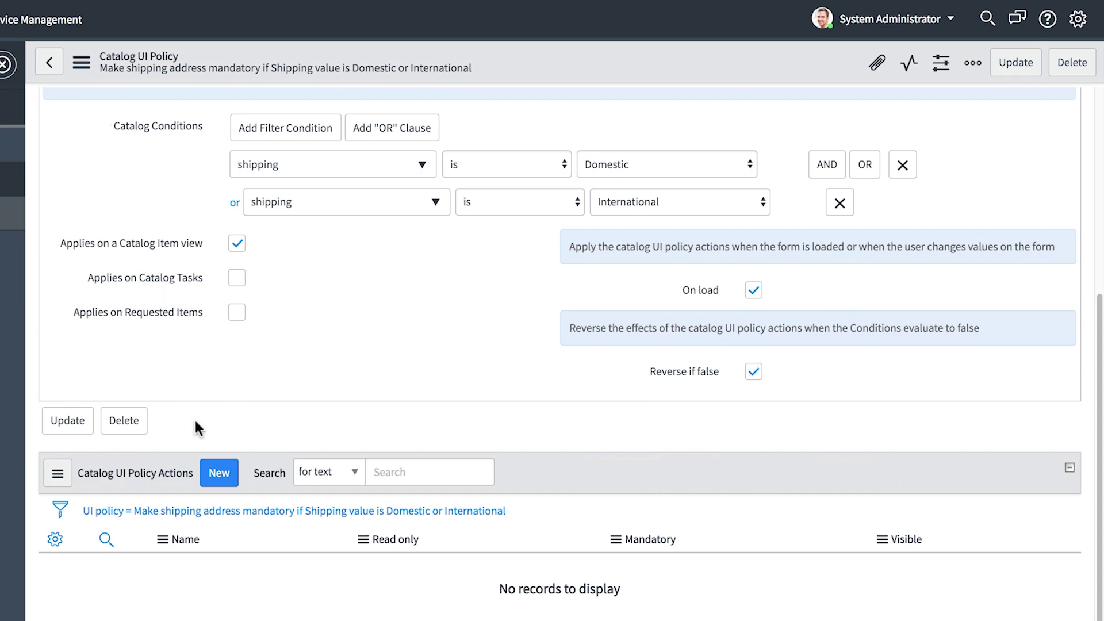
click(220, 473)
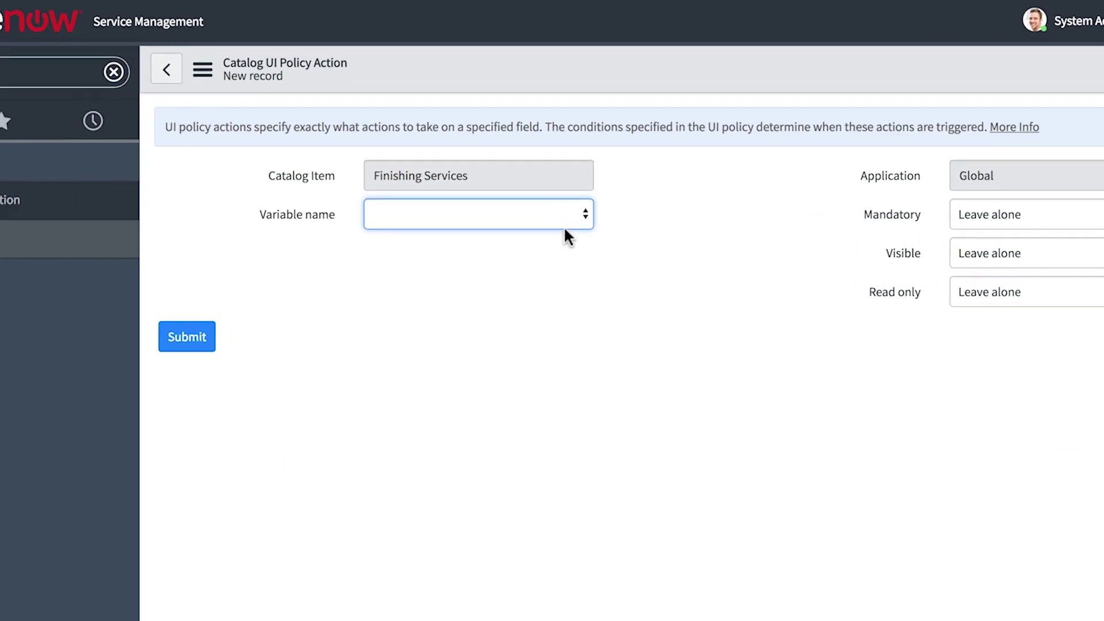
click(626, 223)
click(630, 187)
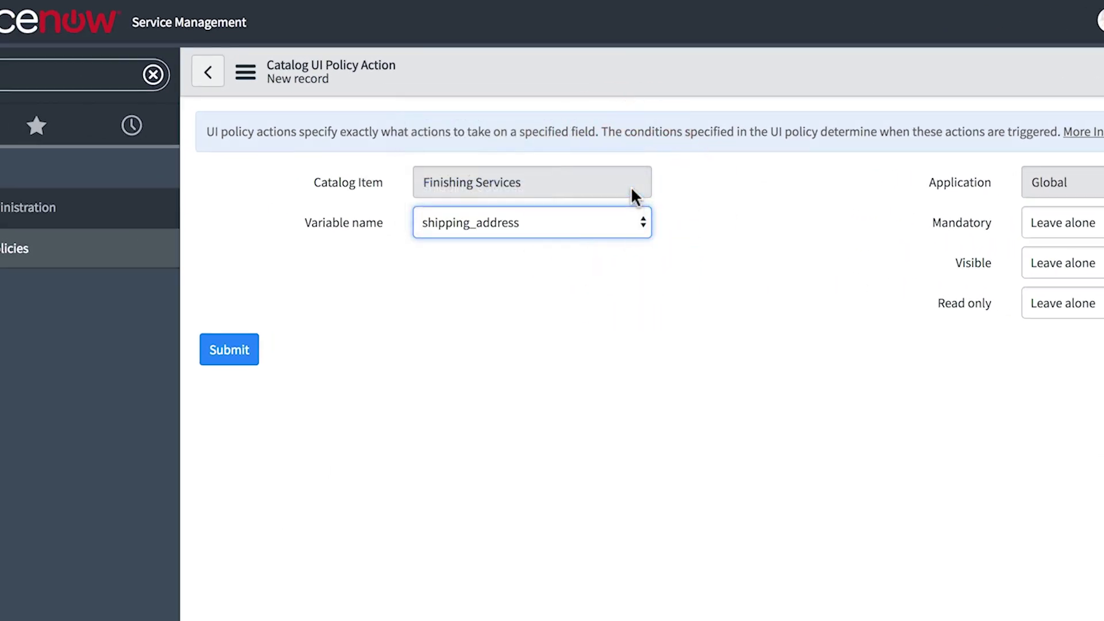
click(764, 223)
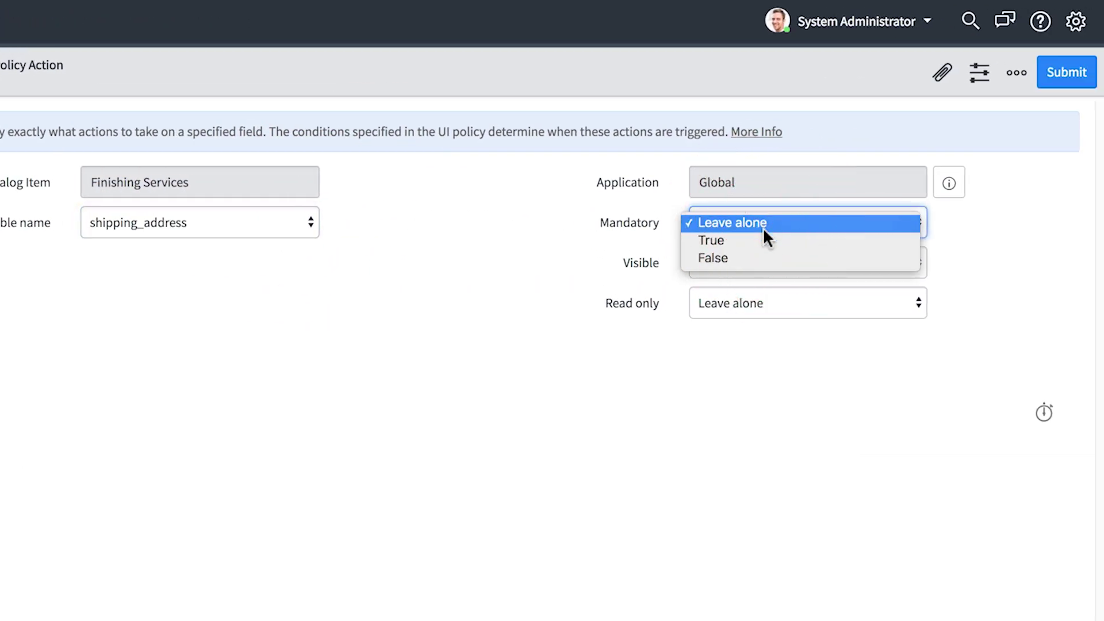
click(764, 240)
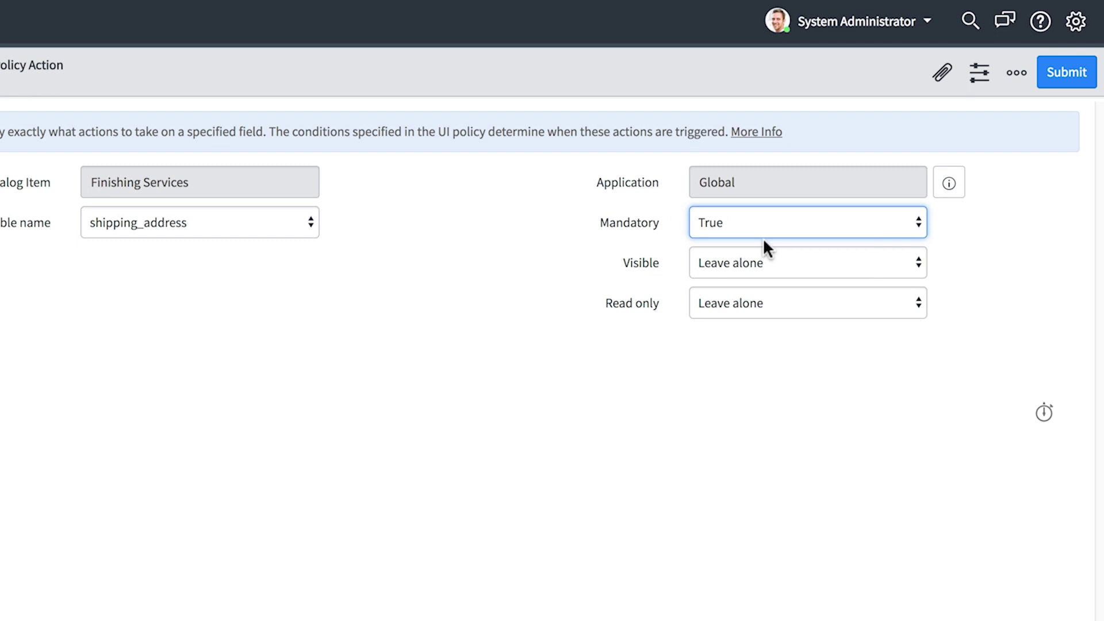
click(1066, 72)
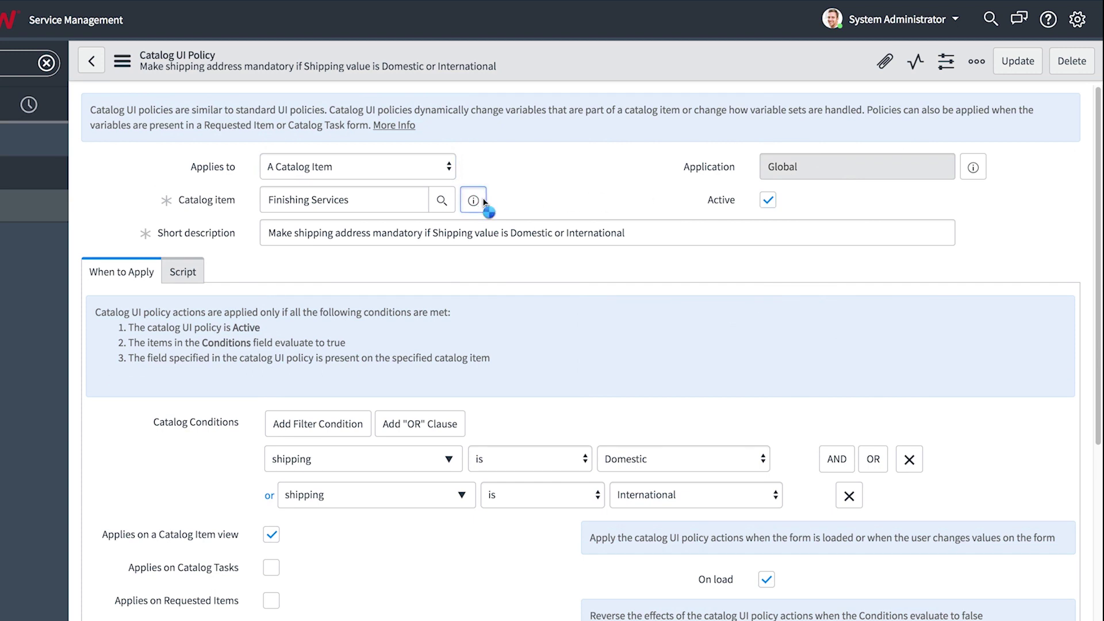
Step: Open the Finishing Services item record and its Try It order form
click(474, 199)
click(697, 243)
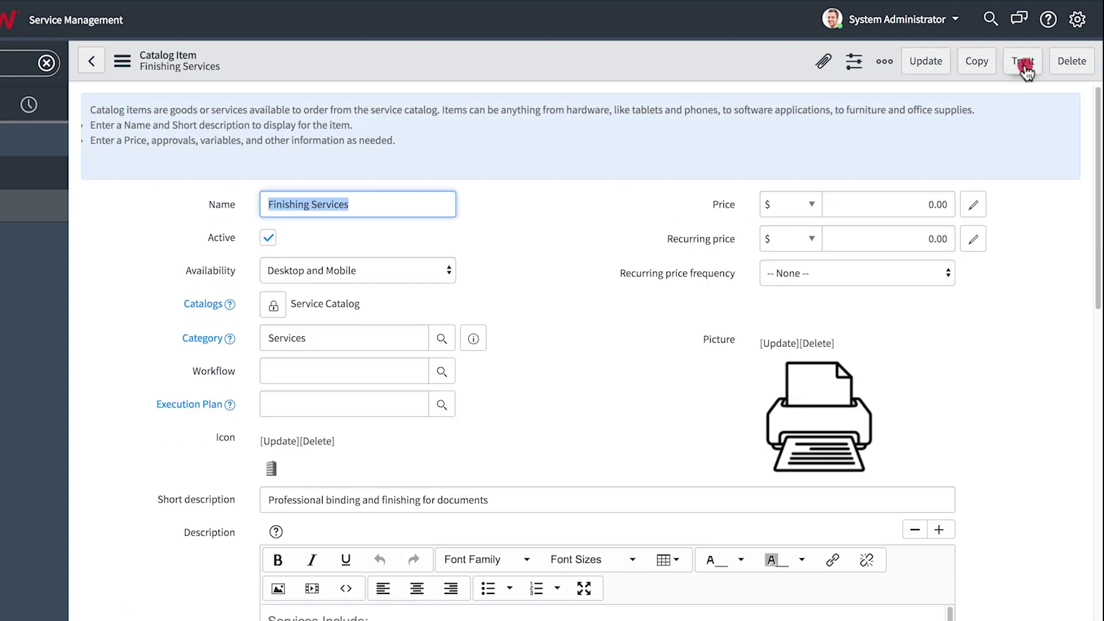
click(1023, 61)
scroll(1006, 50, down, 2)
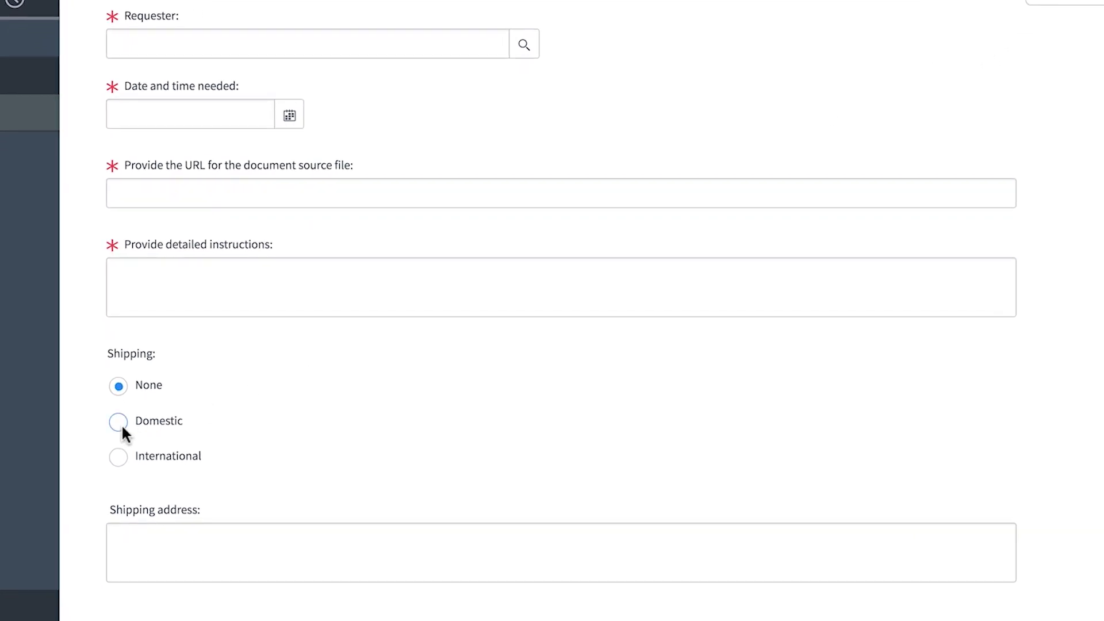
Step: Test Domestic, International and no shipping, then leave the unsaved form for Catalog UI Policies
click(119, 422)
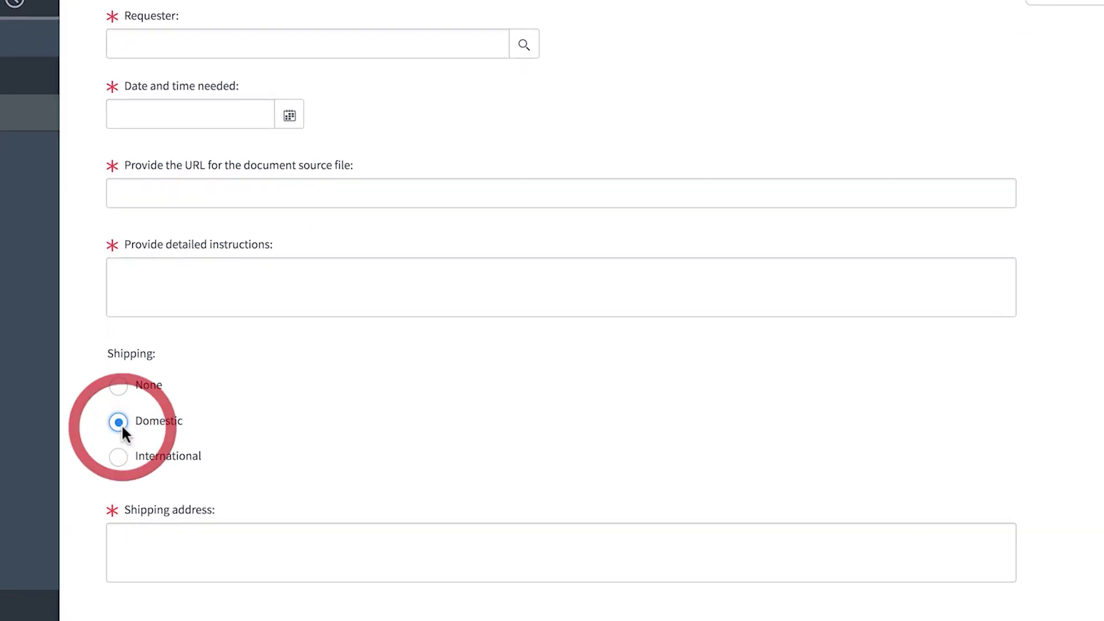
click(118, 457)
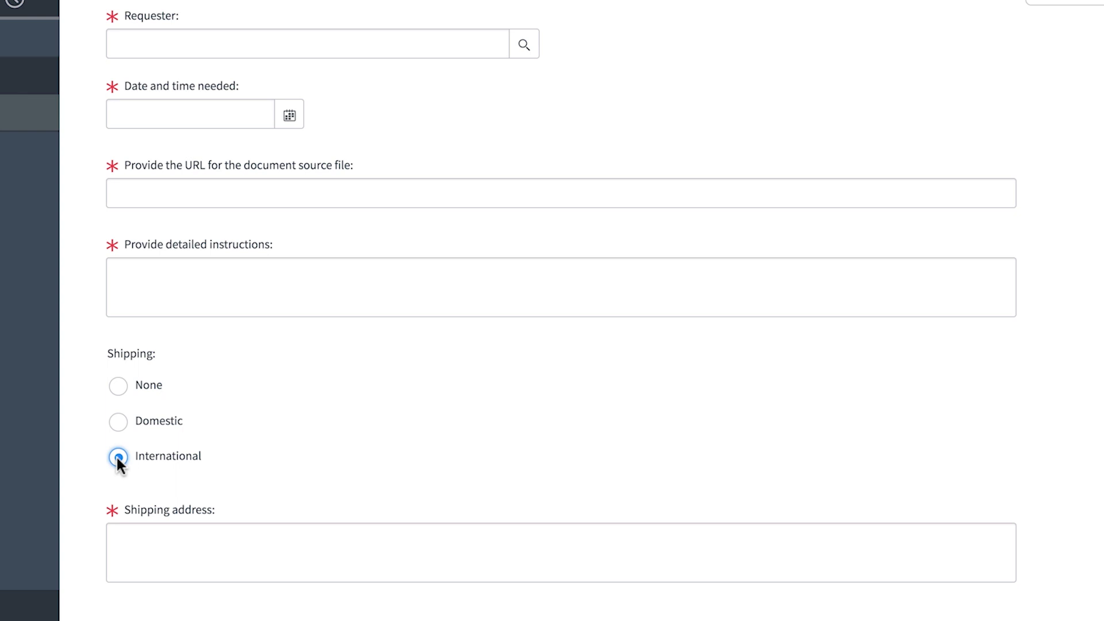
click(118, 385)
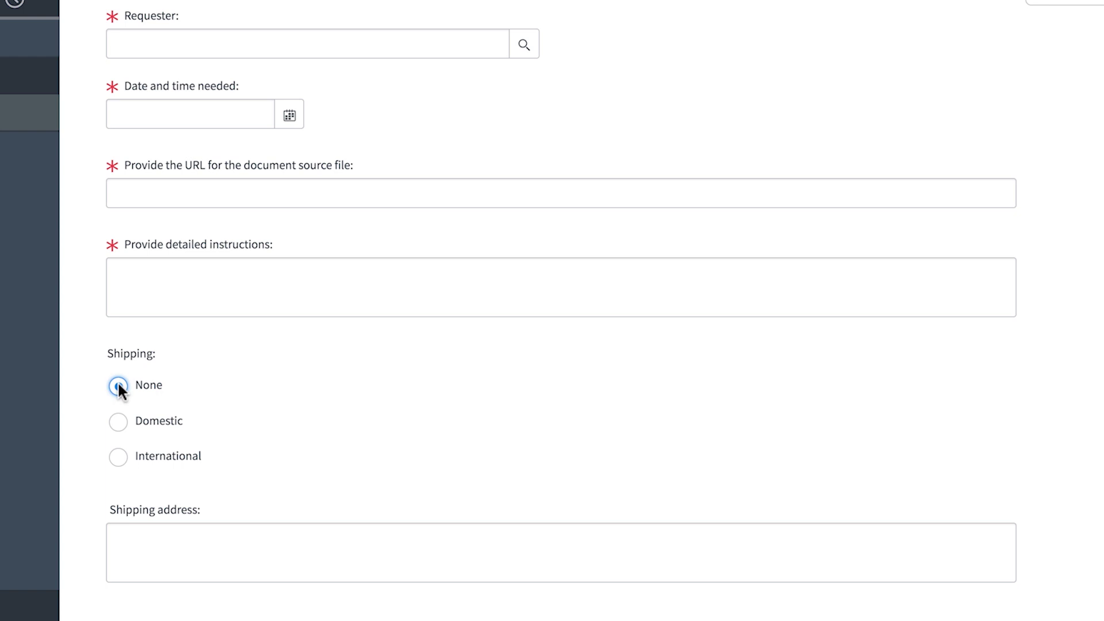
click(148, 231)
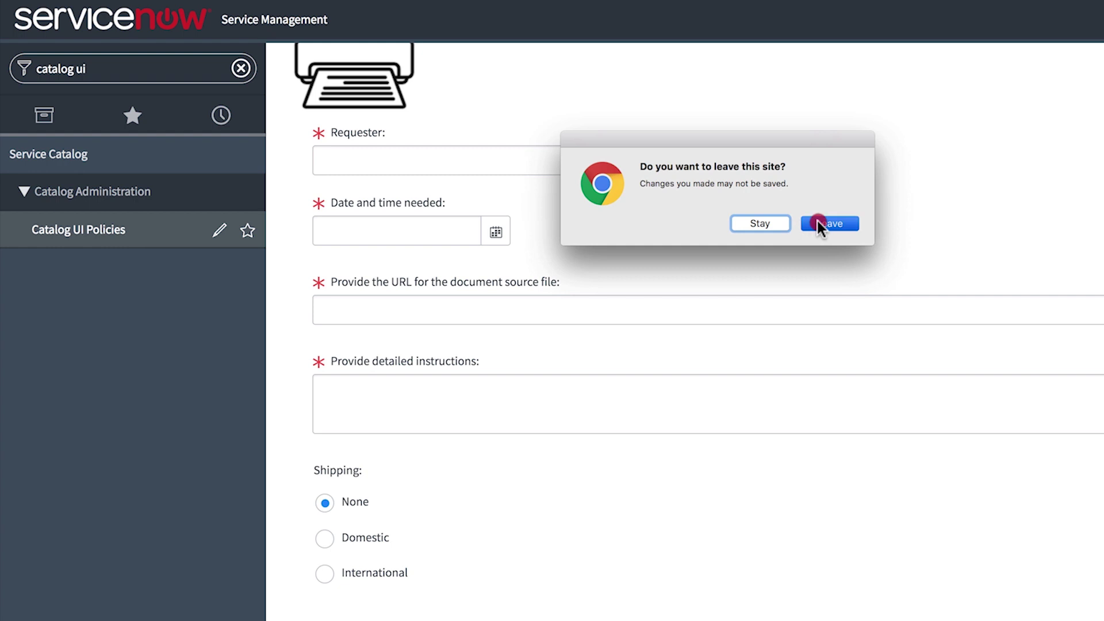
click(817, 223)
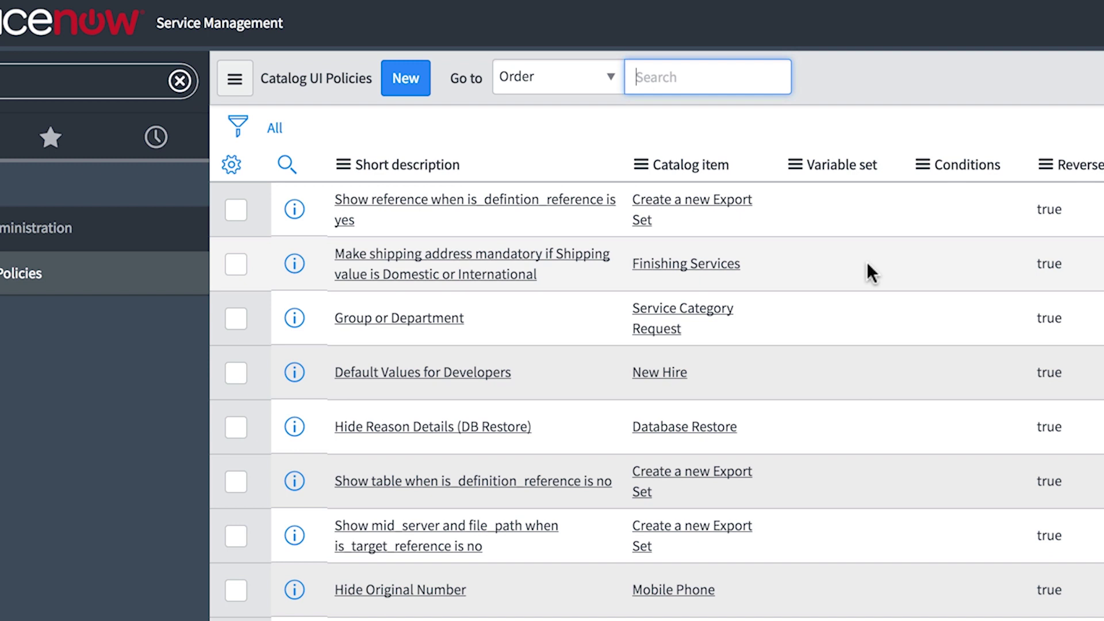
Step: Set the shipping_address policy action's Visible to True, leaving read-only unchanged, and update it
click(534, 259)
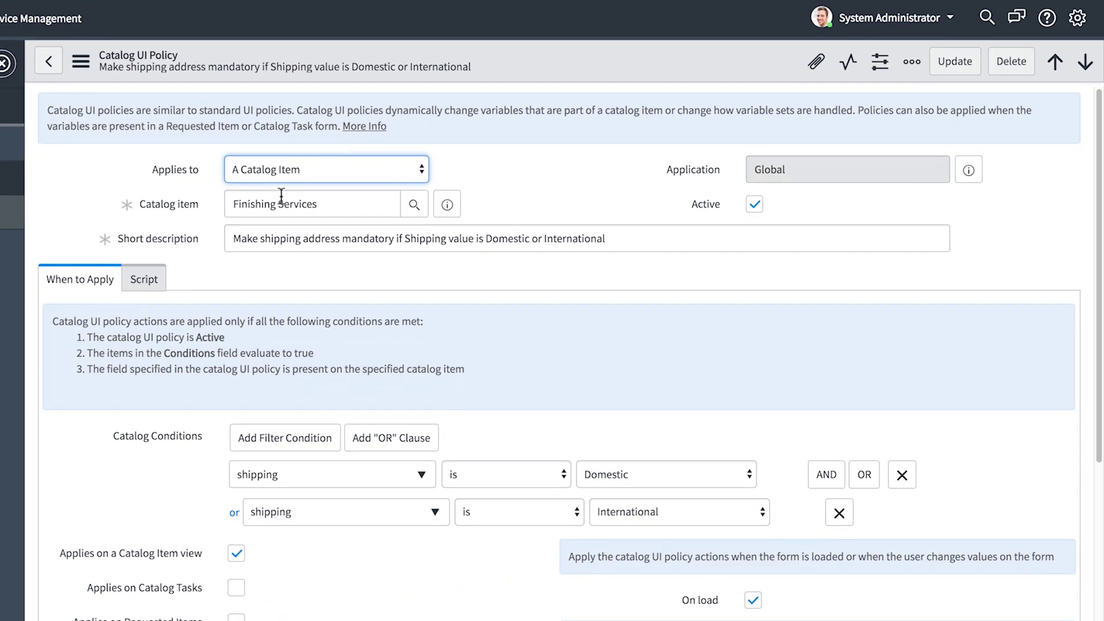
scroll(269, 243, down, 5)
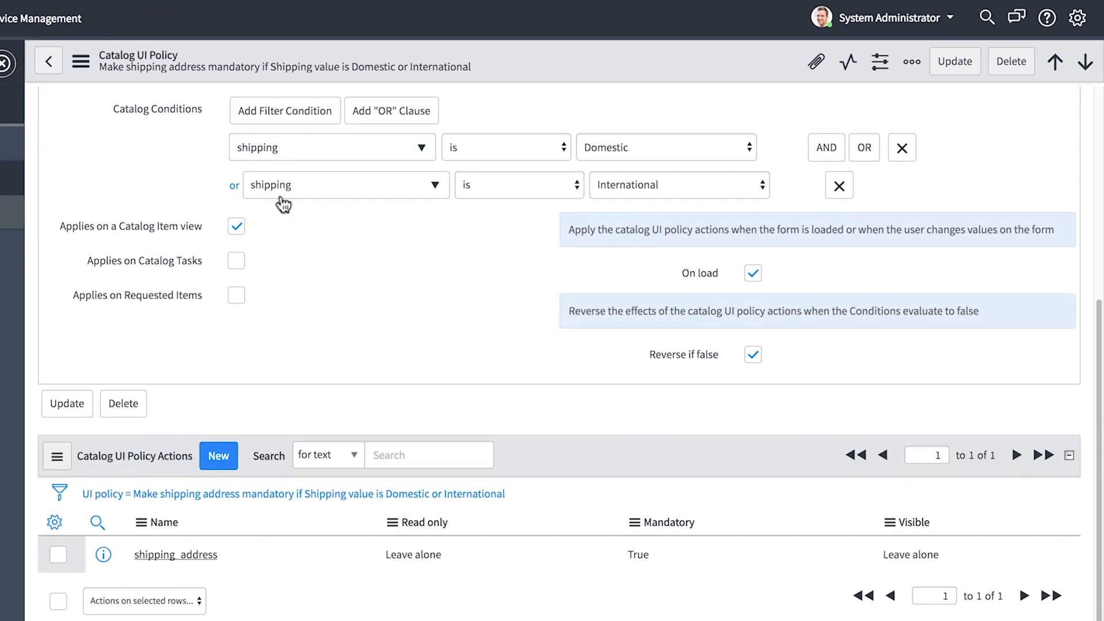
click(151, 555)
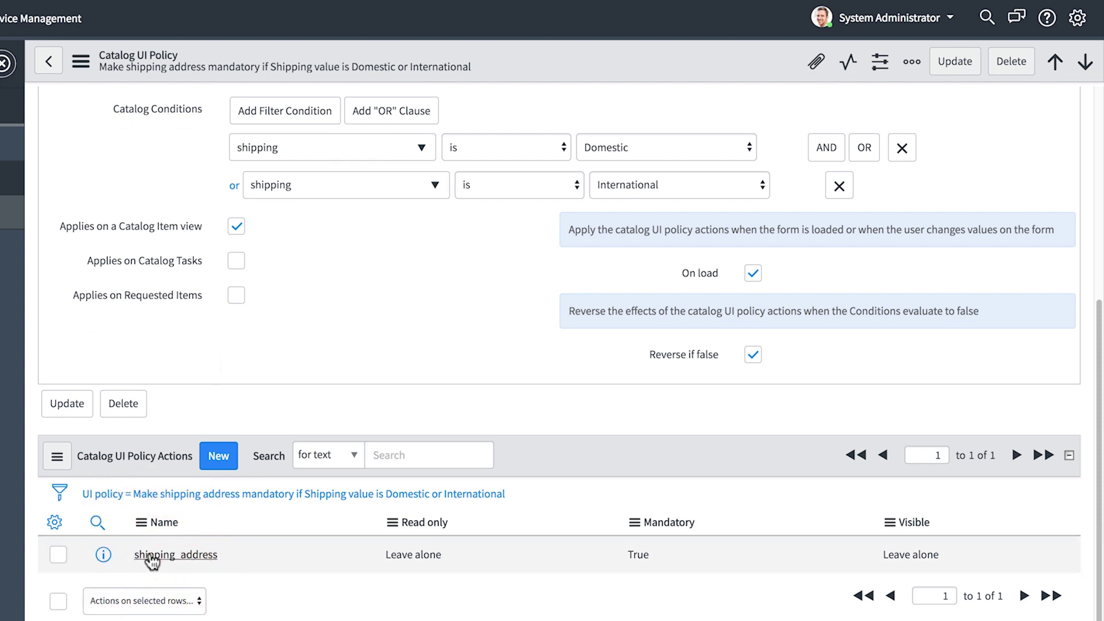
click(798, 298)
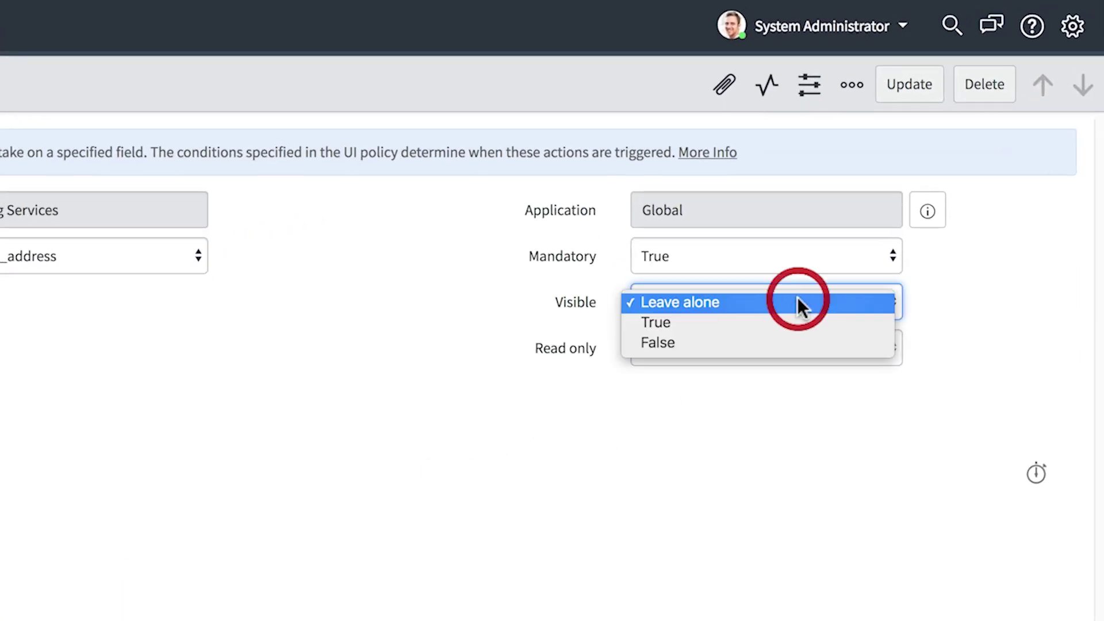
click(798, 323)
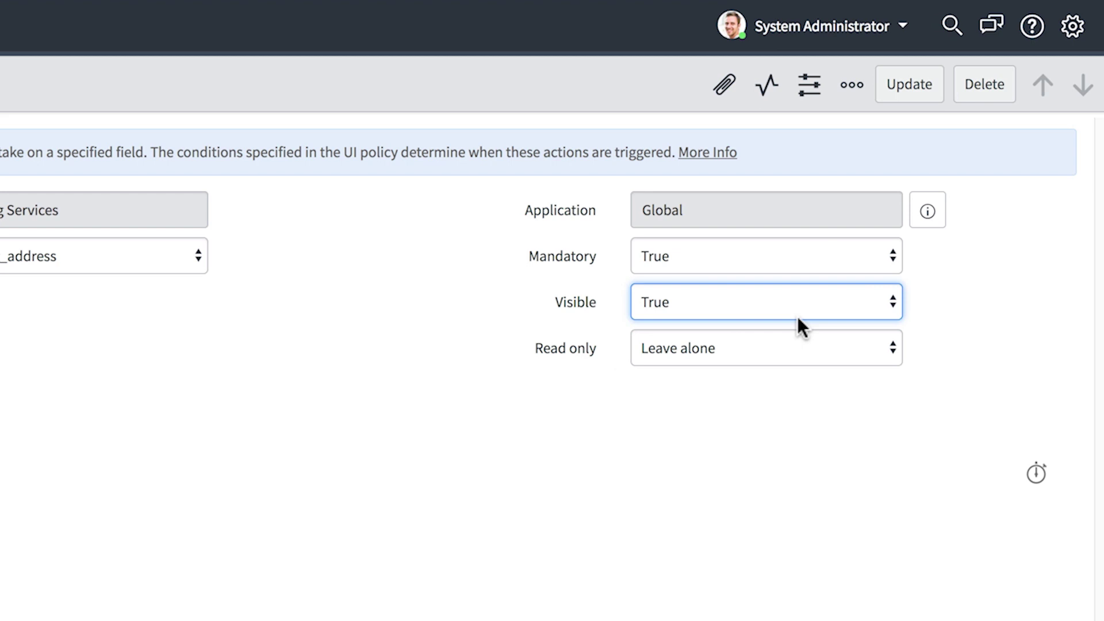
click(798, 348)
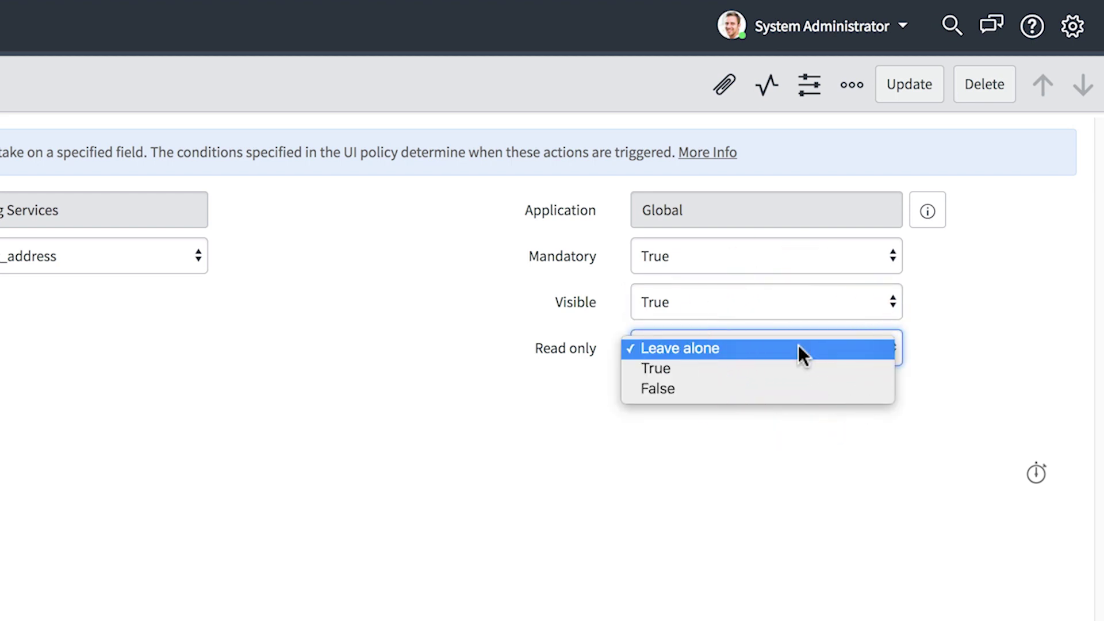
click(798, 348)
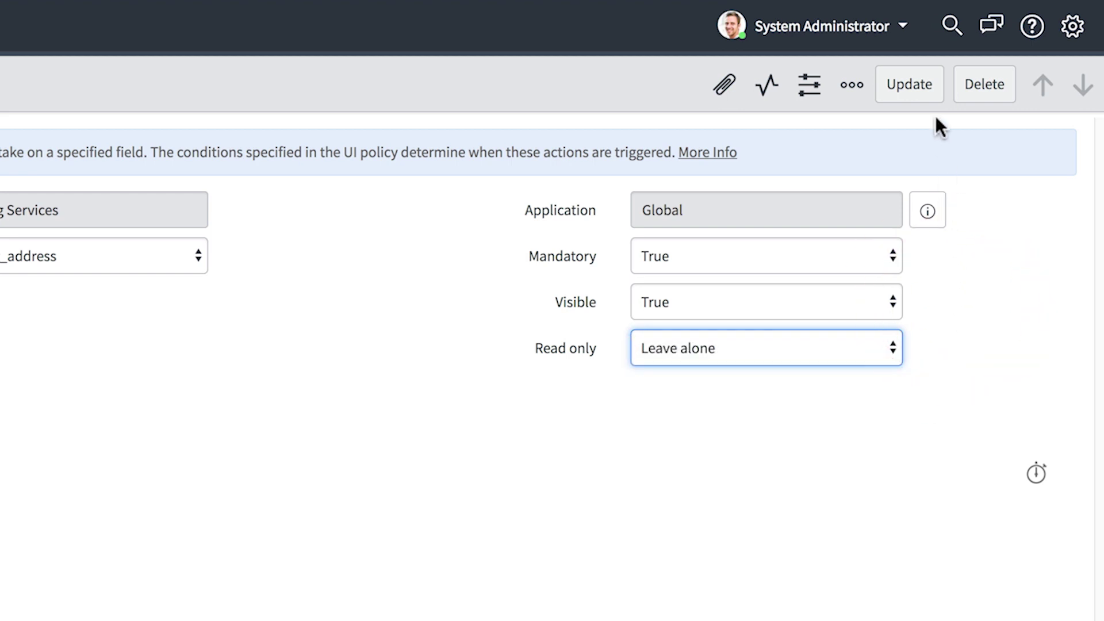
click(914, 83)
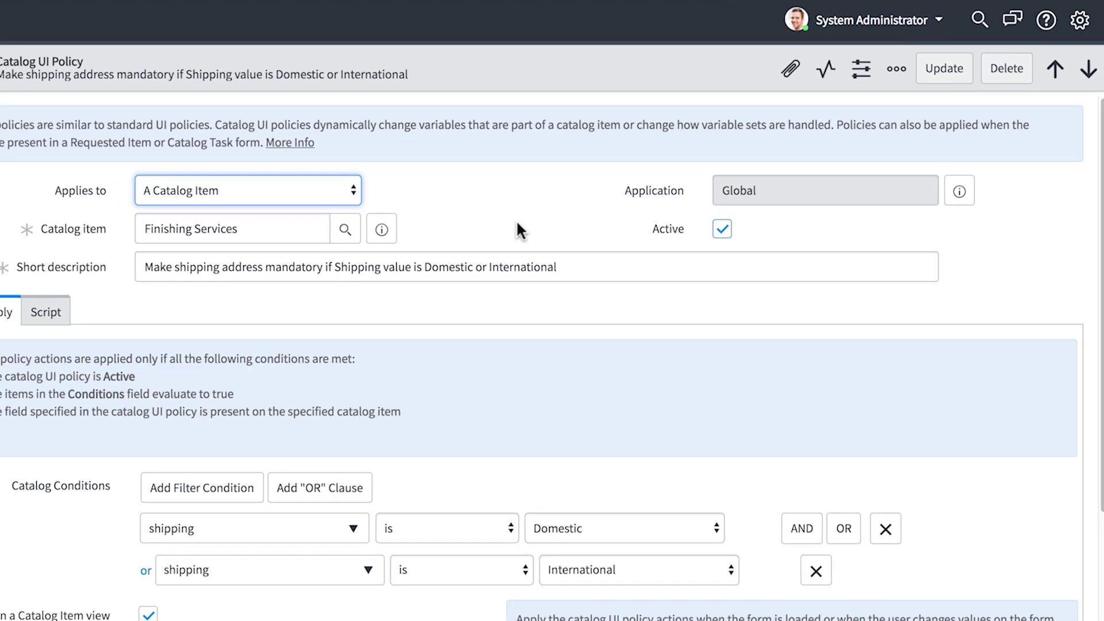
Step: Open the Finishing Services item record and its Try It order form
click(382, 228)
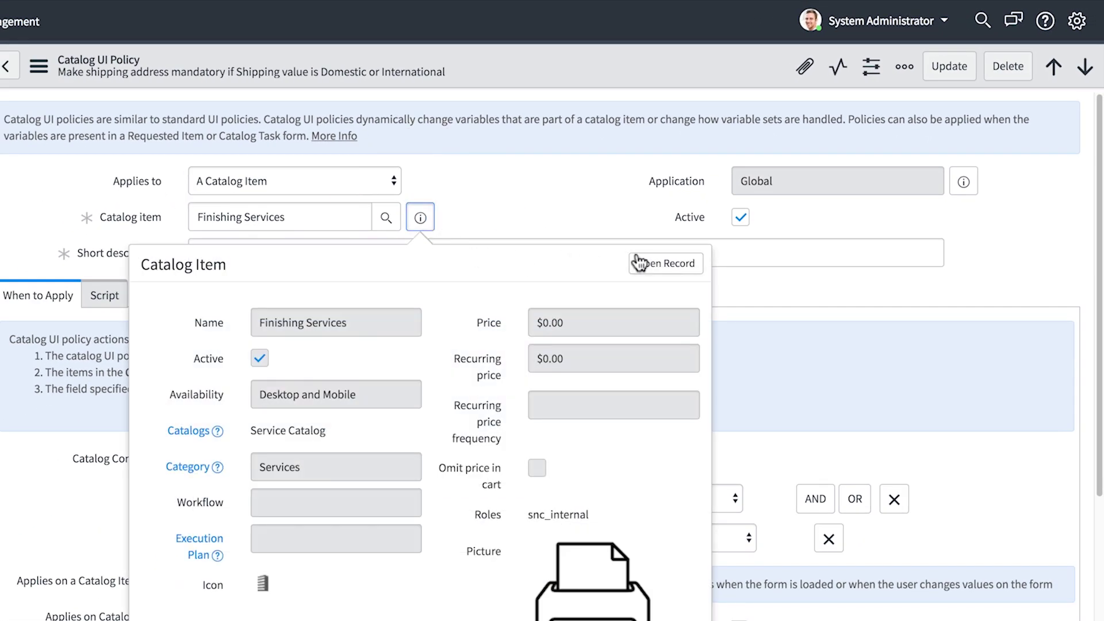
click(653, 261)
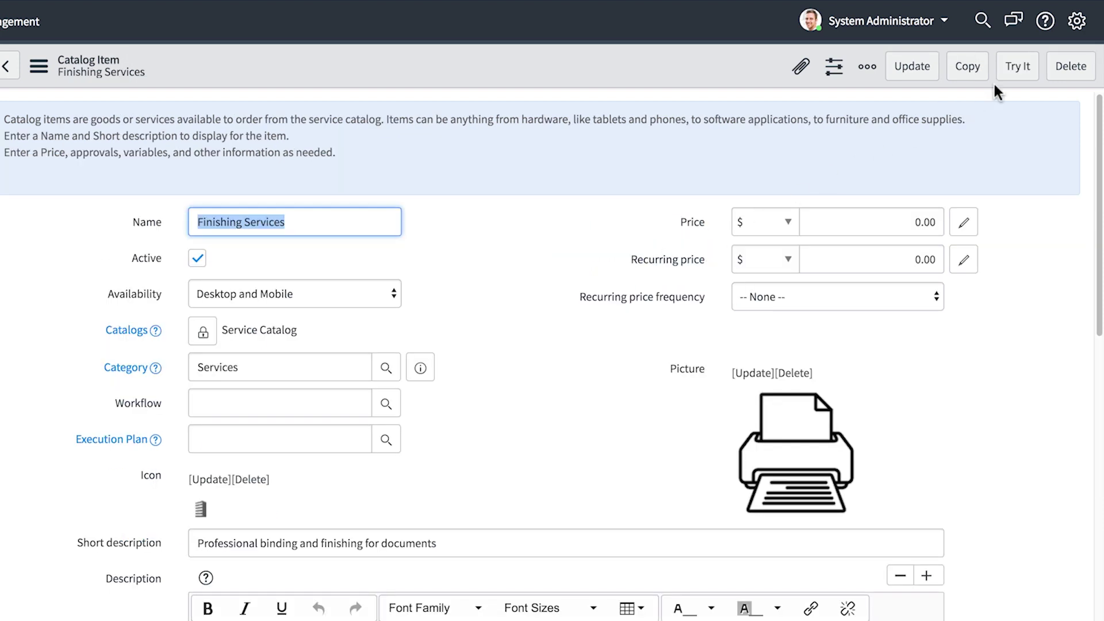
click(1017, 67)
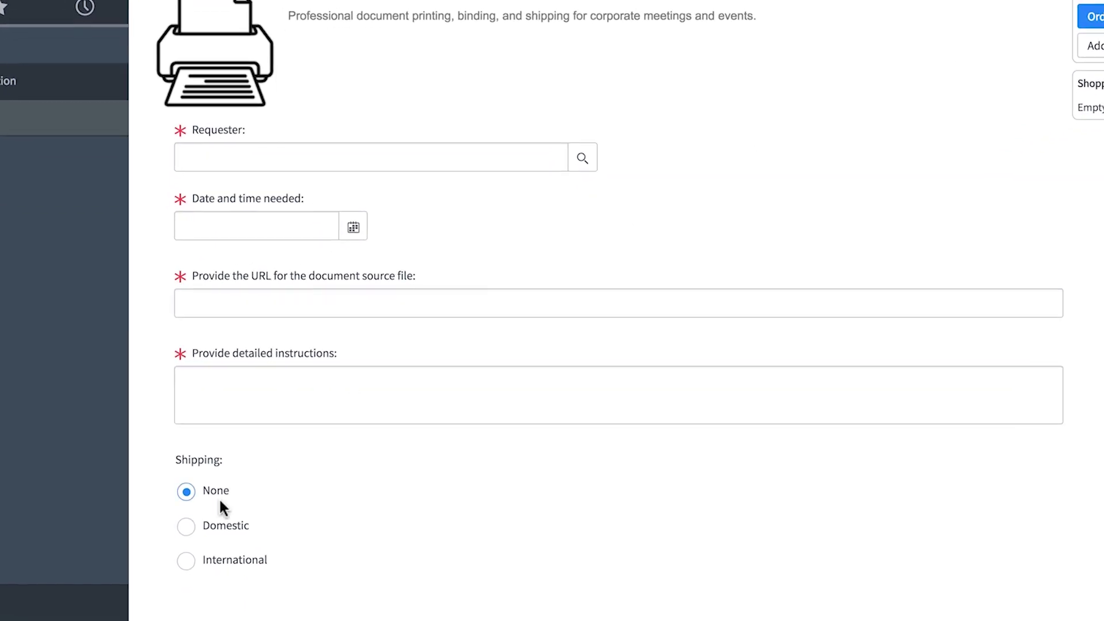
Step: Switch Shipping among Domestic, International and None to confirm when the address field appears
click(200, 539)
scroll(188, 524, down, 3)
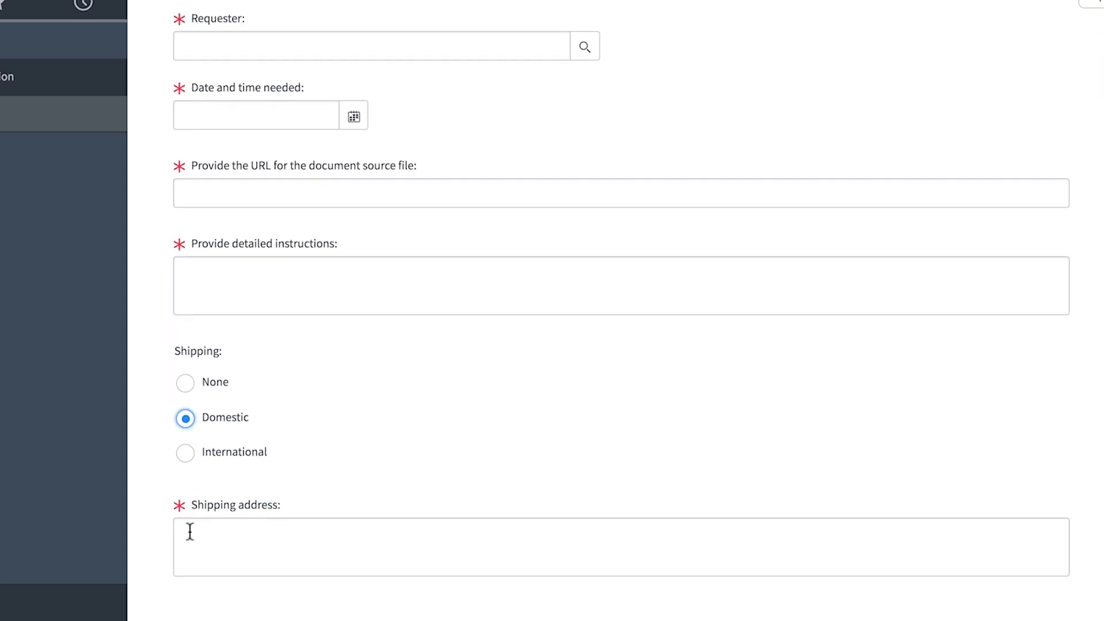
click(185, 451)
click(185, 381)
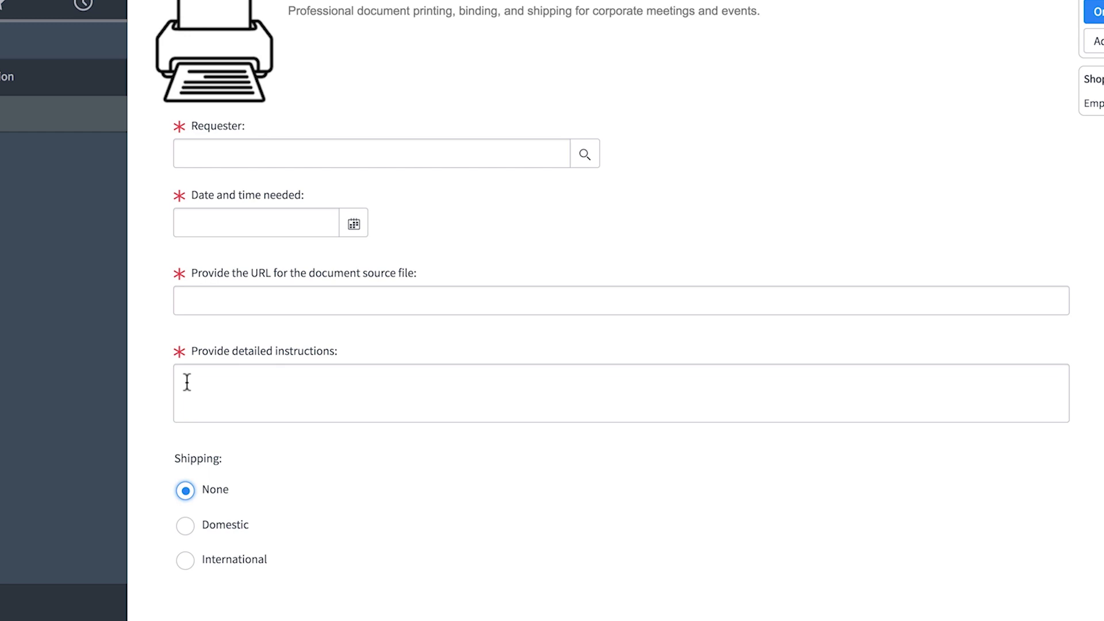
click(184, 559)
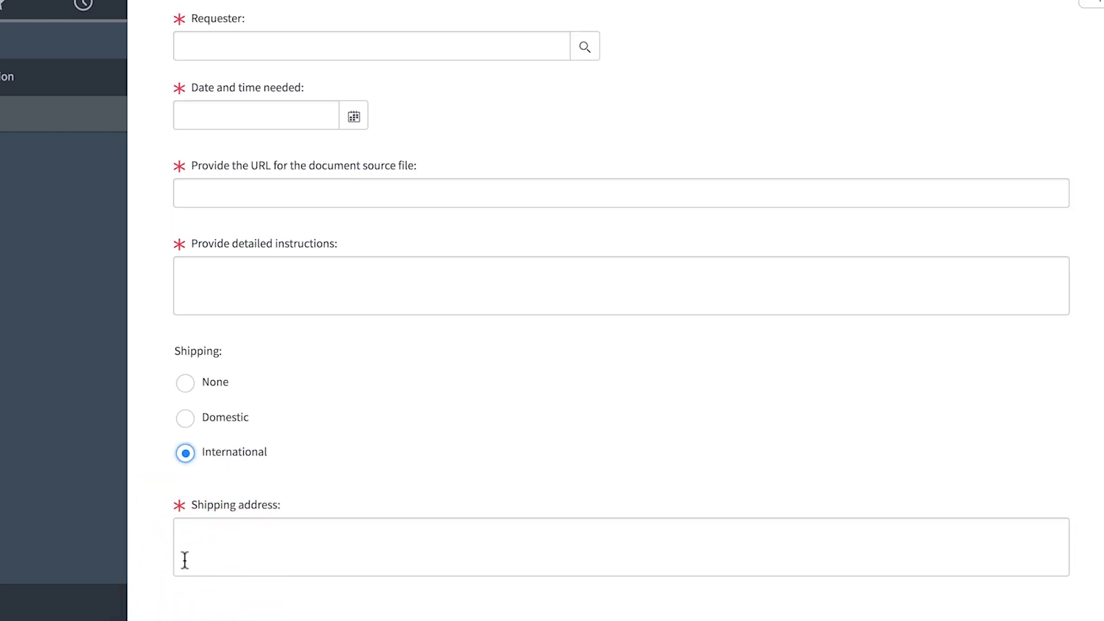